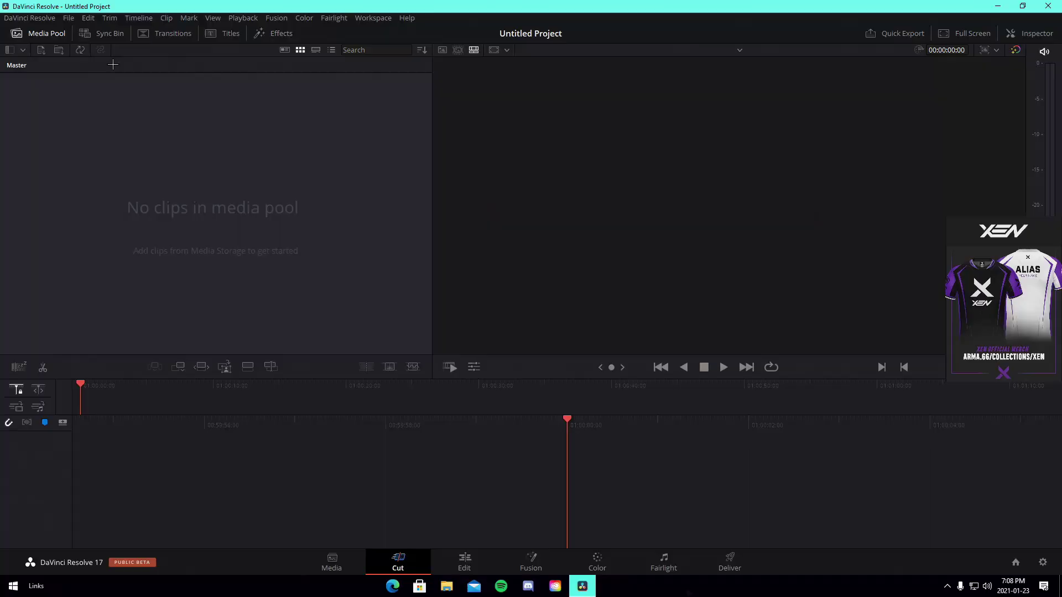
Set the project's timeline frame rate to 60 frames per second and save the project settings
left_click(71, 20)
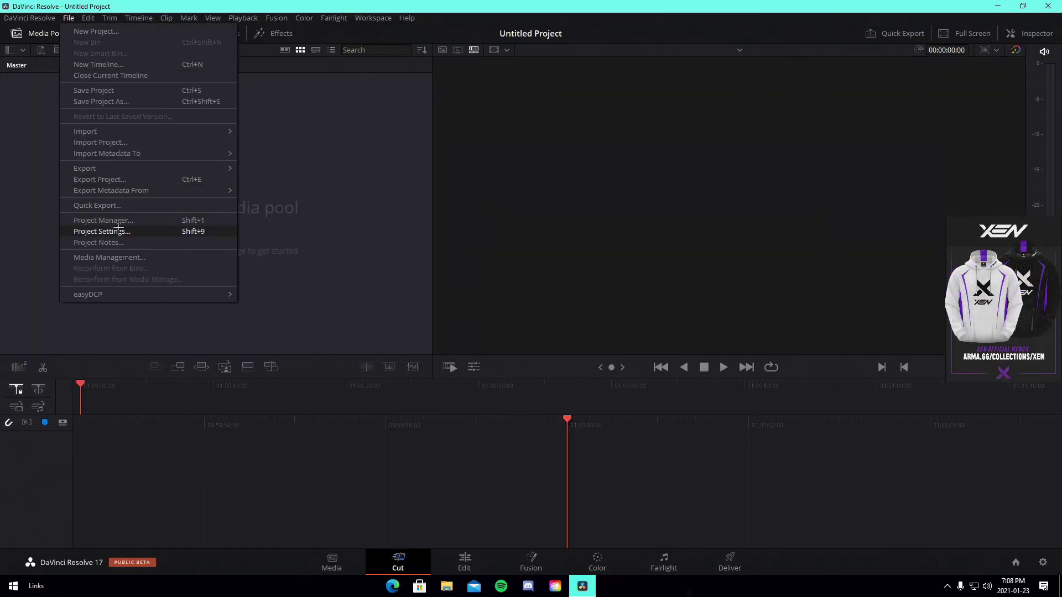
left_click(99, 227)
left_click(526, 203)
left_click(511, 307)
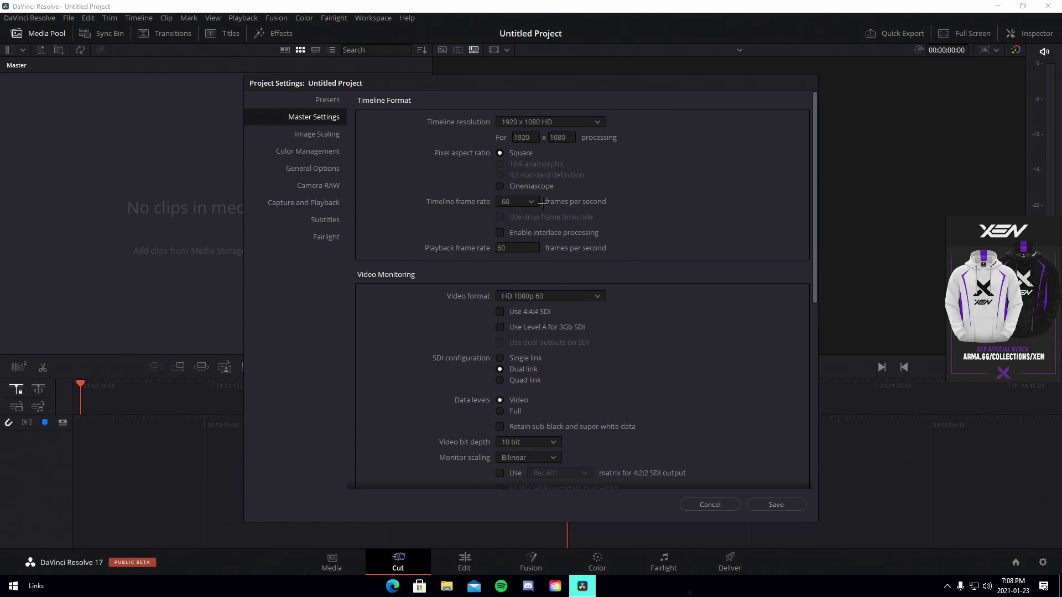
left_click(777, 505)
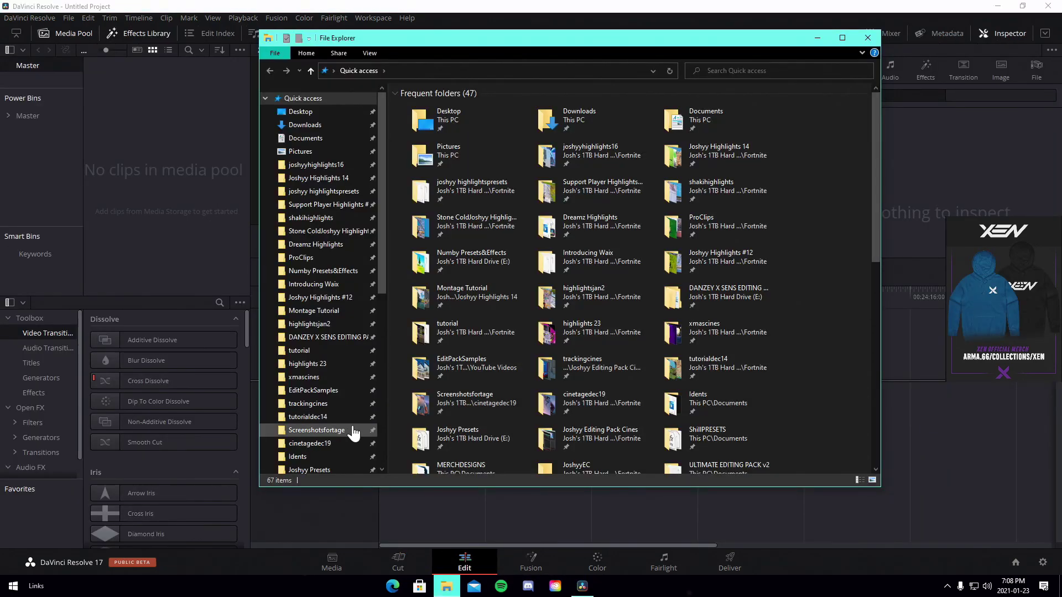
Bring the song Jaywall - HIM (Official Music Video) from File Explorer's Montage Music folder into the start of the timeline
scroll(345, 432, "down", 3)
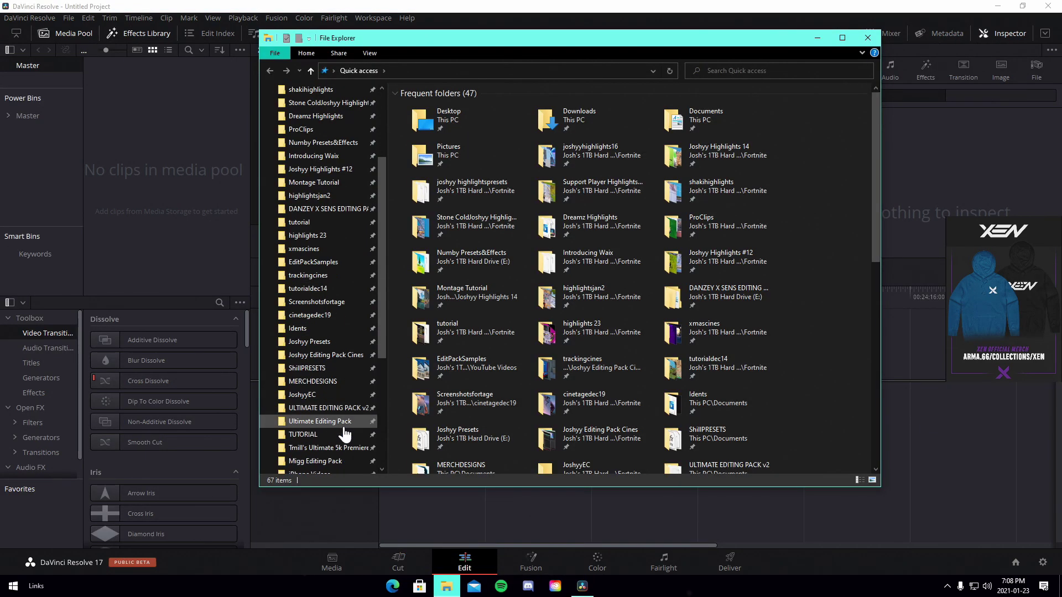
scroll(318, 420, "down", 3)
left_click(316, 383)
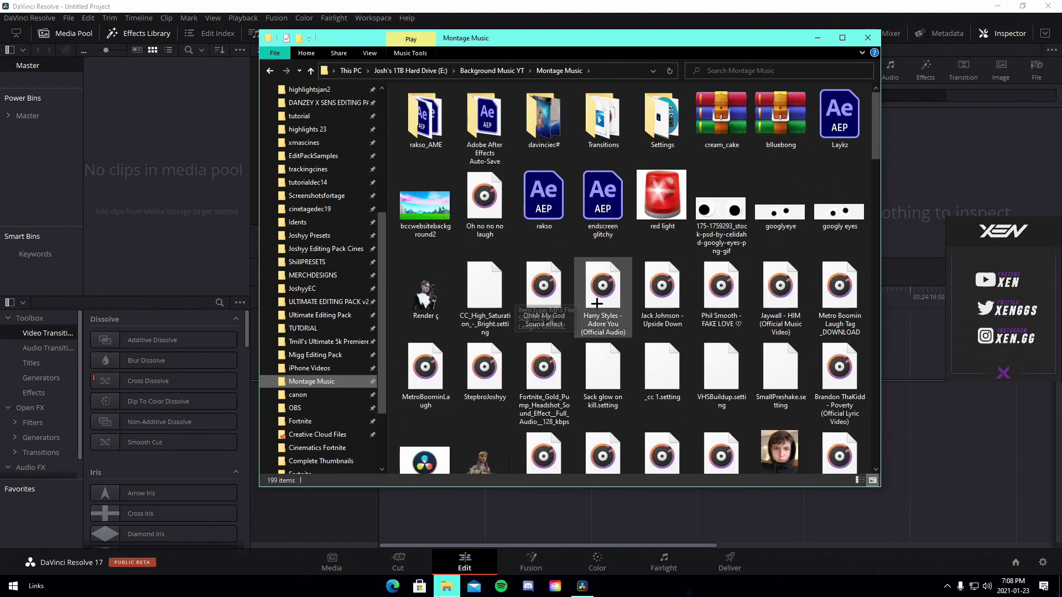
left_click_drag(780, 296, 406, 475)
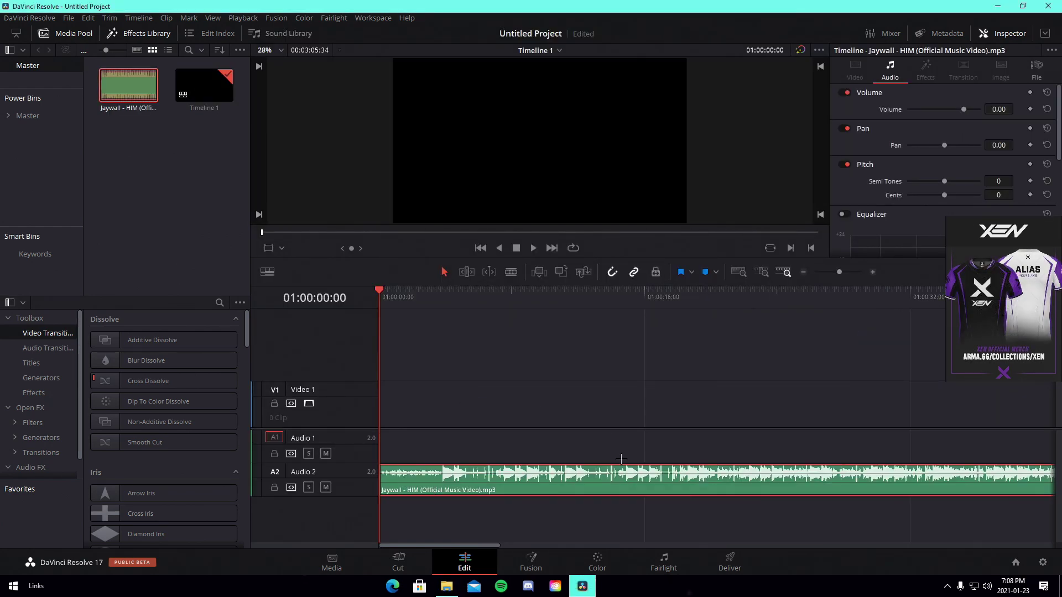
Import the two Fortnite gameplay clips from the joshyyhighlights16 folder in File Explorer into the media pool
key("alt+Tab")
scroll(329, 249, "up", 6)
left_click(327, 166)
left_click_drag(588, 163, 421, 127)
left_click_drag(425, 124, 180, 212)
left_click(180, 212)
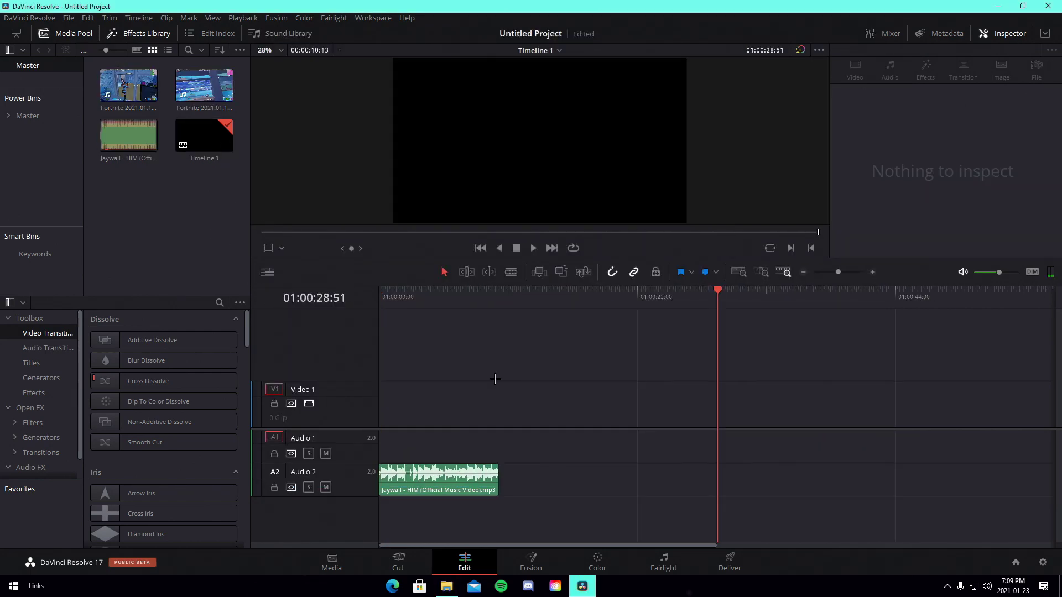
Play through the song and add markers to the audio clip on the beats at 01:00:03:49 and 01:00:07:30
key("Home")
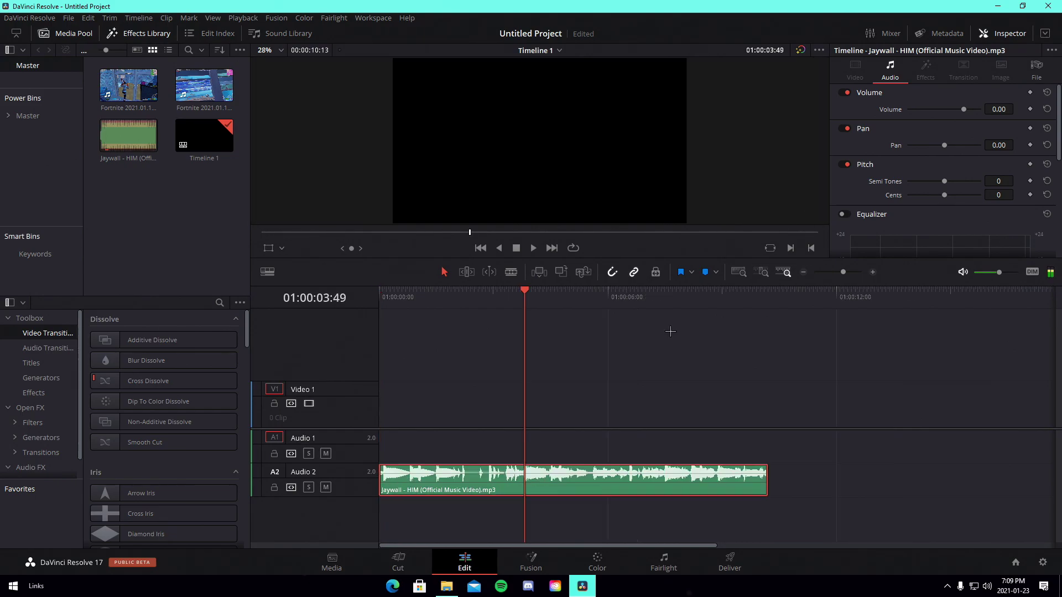
left_click(705, 272)
key("space")
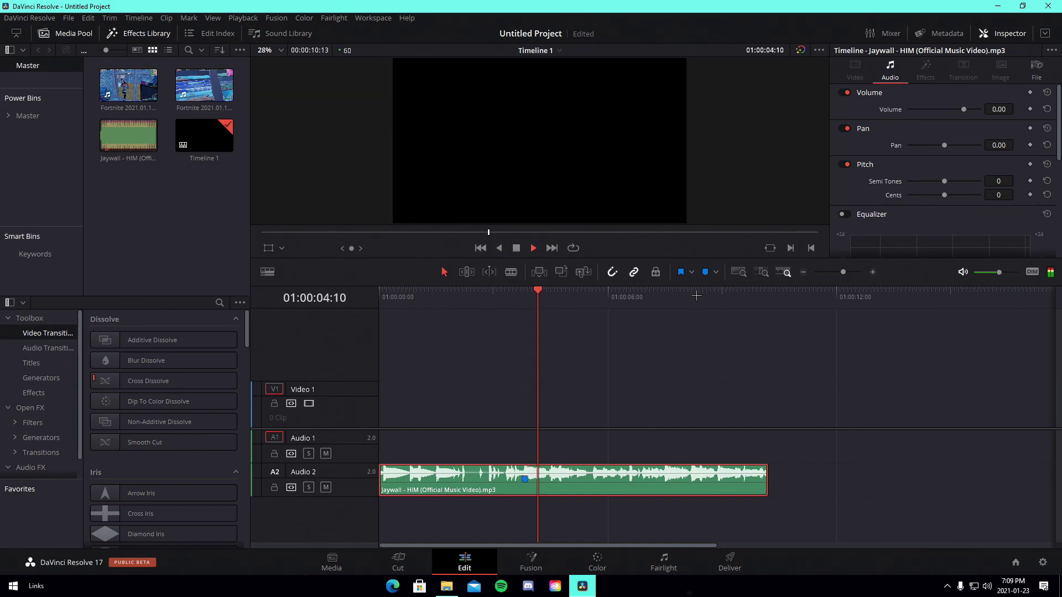
key("space")
left_click(705, 272)
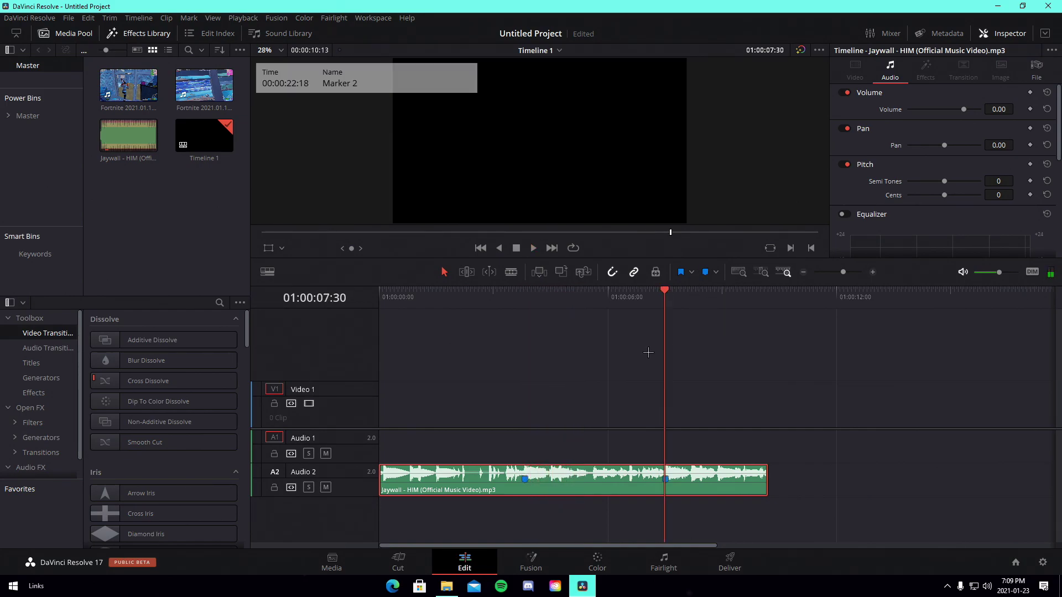
mouse_move(434, 304)
left_mouse_down()
mouse_move(379, 309)
mouse_move(486, 333)
mouse_move(763, 336)
mouse_move(821, 372)
left_mouse_up()
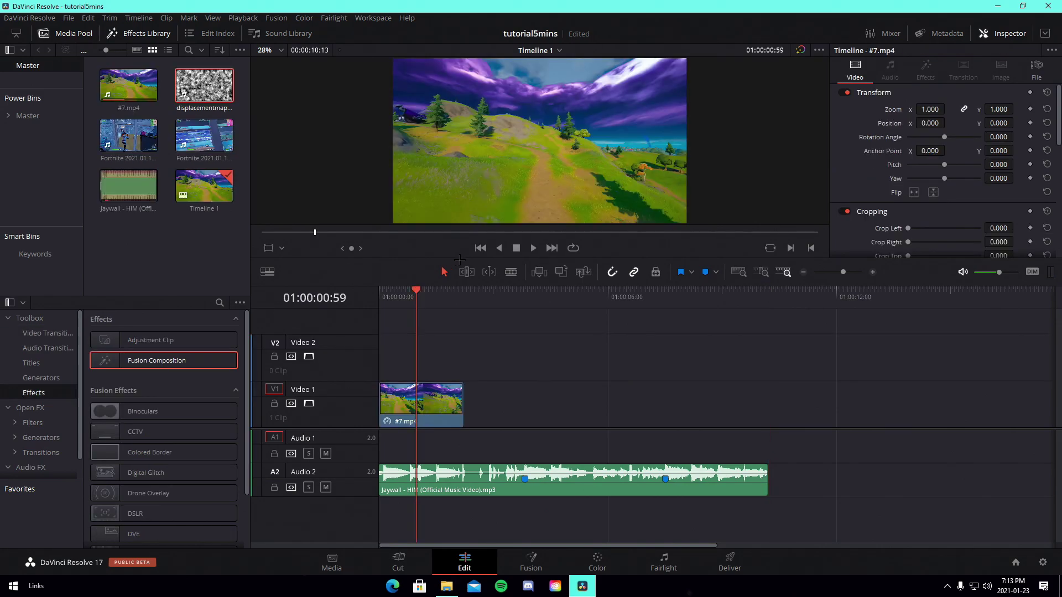
Add a Fusion Composition on Video 2 above #7.mp4 and trim it to that clip's length
left_click_drag(409, 296, 352, 320)
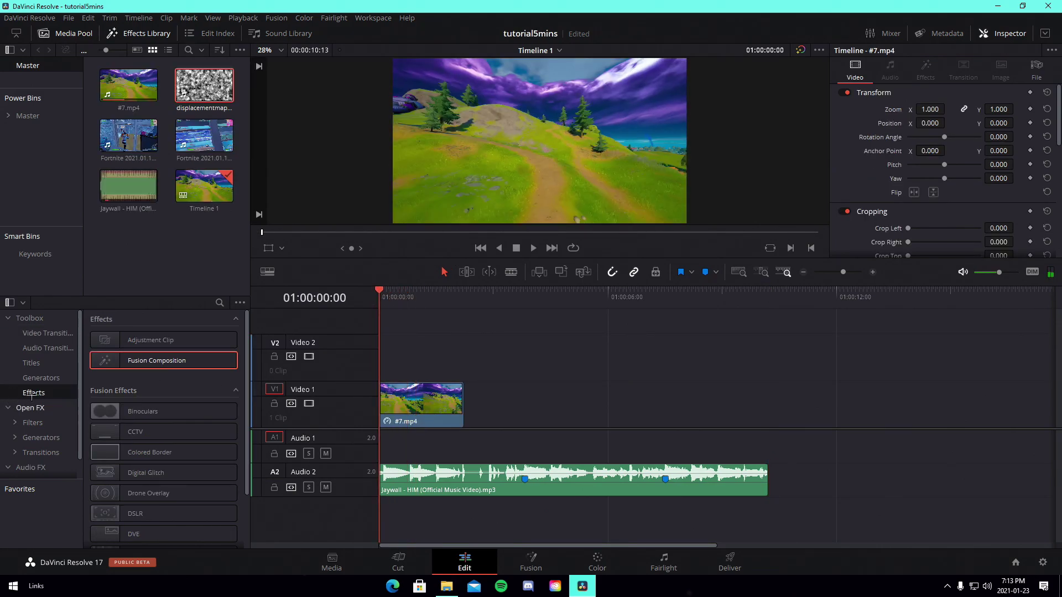
left_click_drag(133, 363, 387, 360)
left_click_drag(570, 358, 463, 358)
left_click(437, 370)
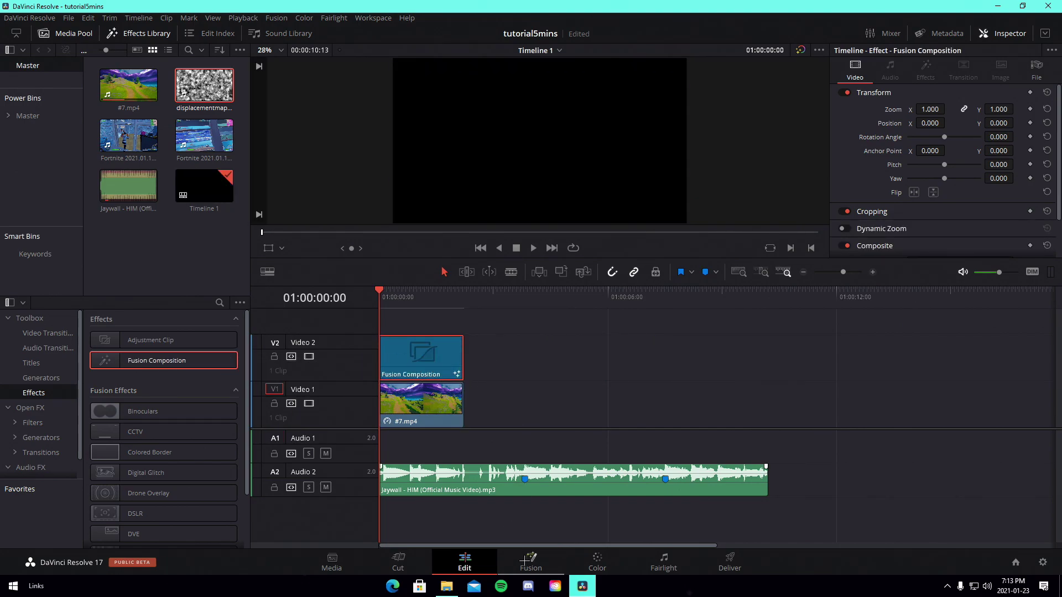
Load the title preset from the joshyy highlightspresets folder into the Fusion node graph and connect Displace1 to MediaOut1
left_click(529, 559)
left_click(438, 589)
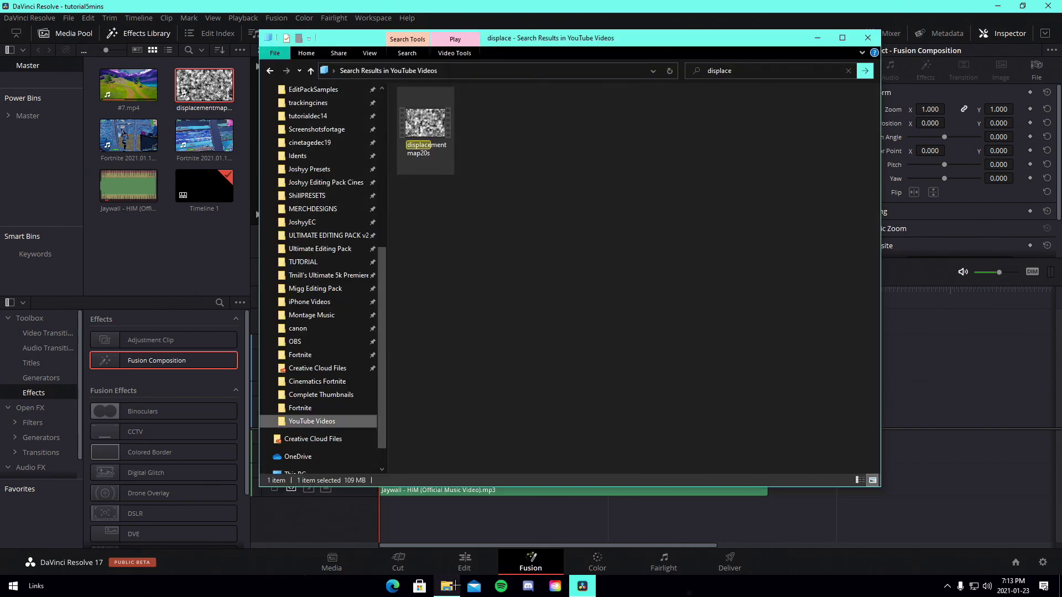
scroll(310, 183, "up", 5)
scroll(319, 182, "up", 2)
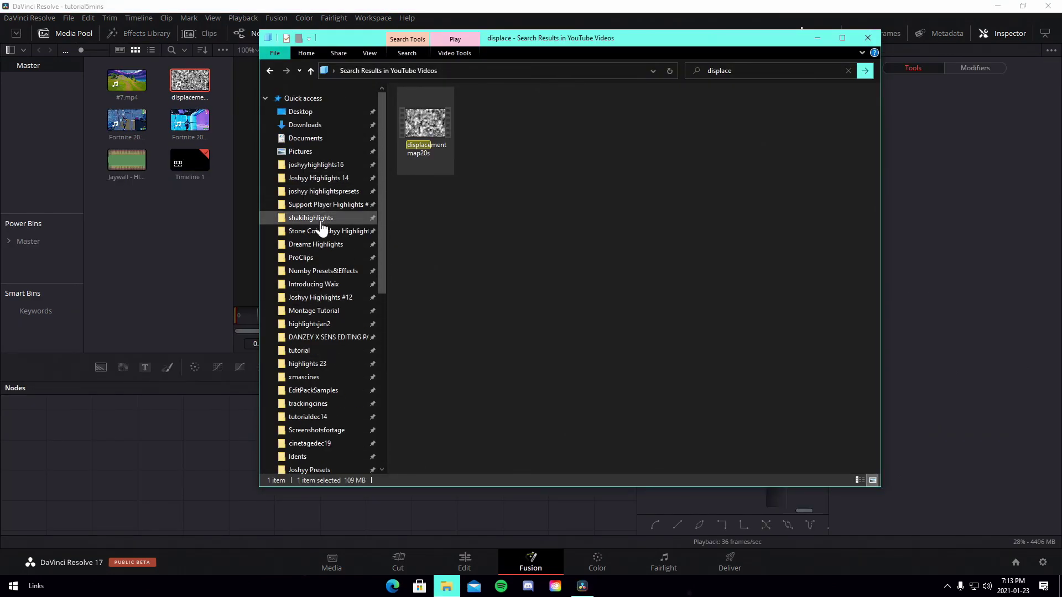
left_click(323, 190)
left_click_drag(466, 176, 282, 503)
left_click_drag(365, 441, 383, 499)
left_click_drag(315, 499, 350, 500)
Add the displacementmap20s clip to the node graph, connect it to Displace1 and play the result
left_click_drag(190, 82, 293, 458)
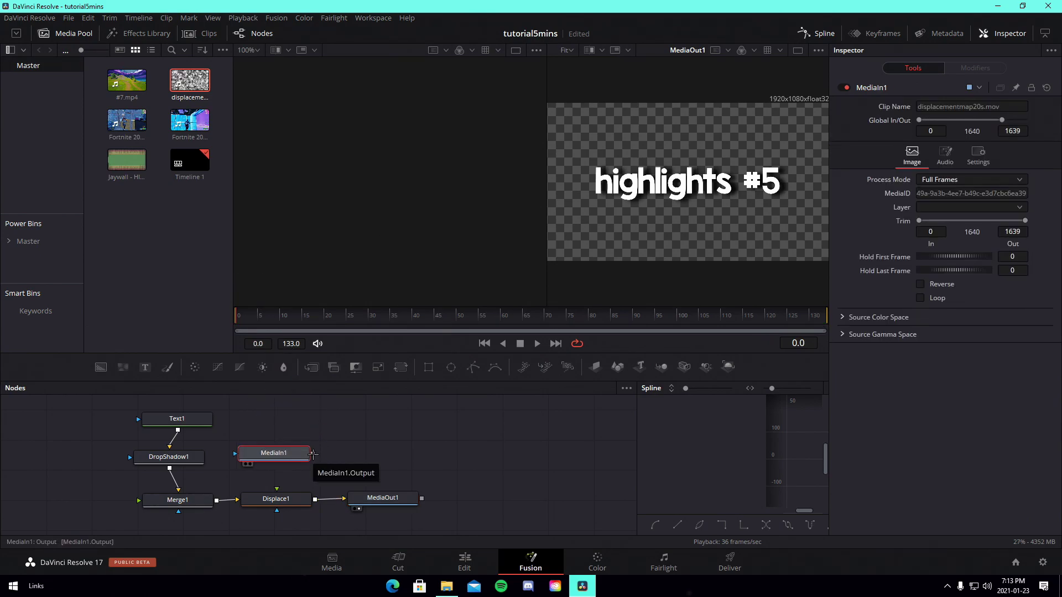
left_click_drag(314, 455, 286, 501)
key("space")
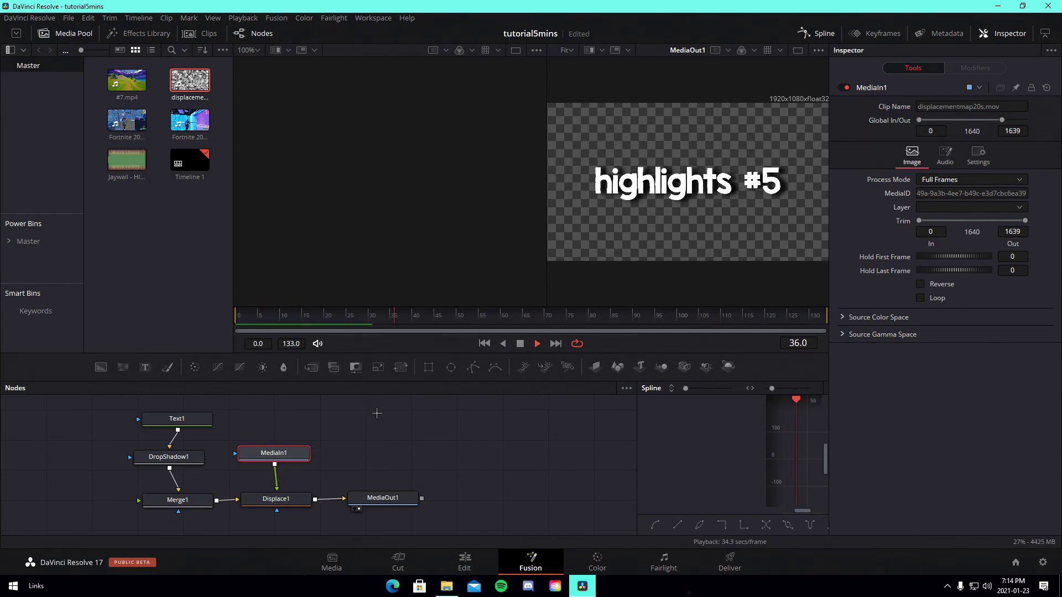
Change the Text1 node's text to "highlights #17"
left_click(175, 419)
left_click(900, 188)
key("BackSpace")
type("17")
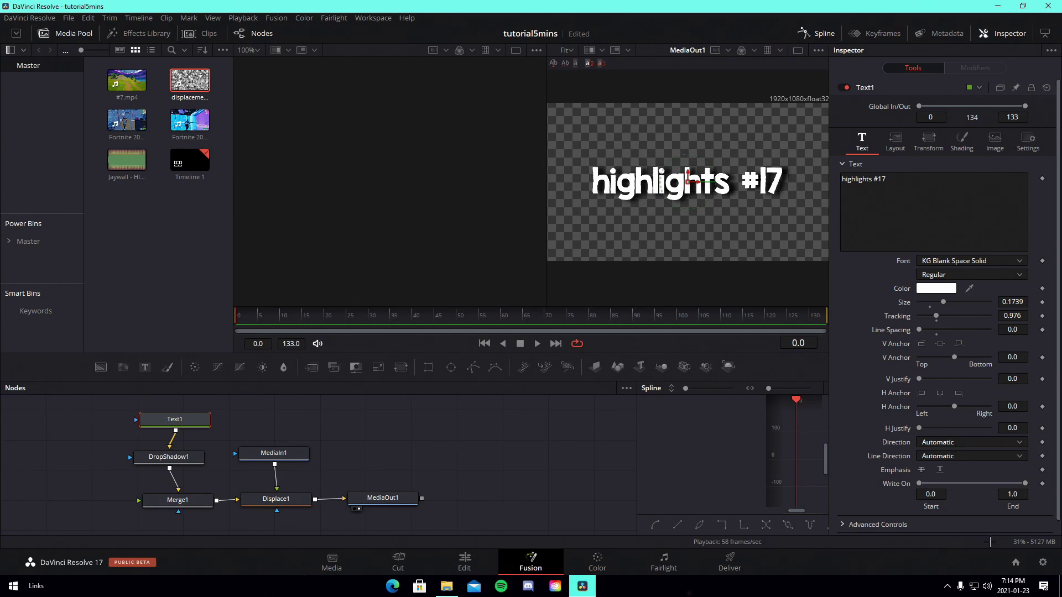
Keyframe Text1's Write On end at 0.0 on frame 0 and raise it to full at frame 20
left_click(1043, 484)
left_click_drag(1025, 484, 925, 484)
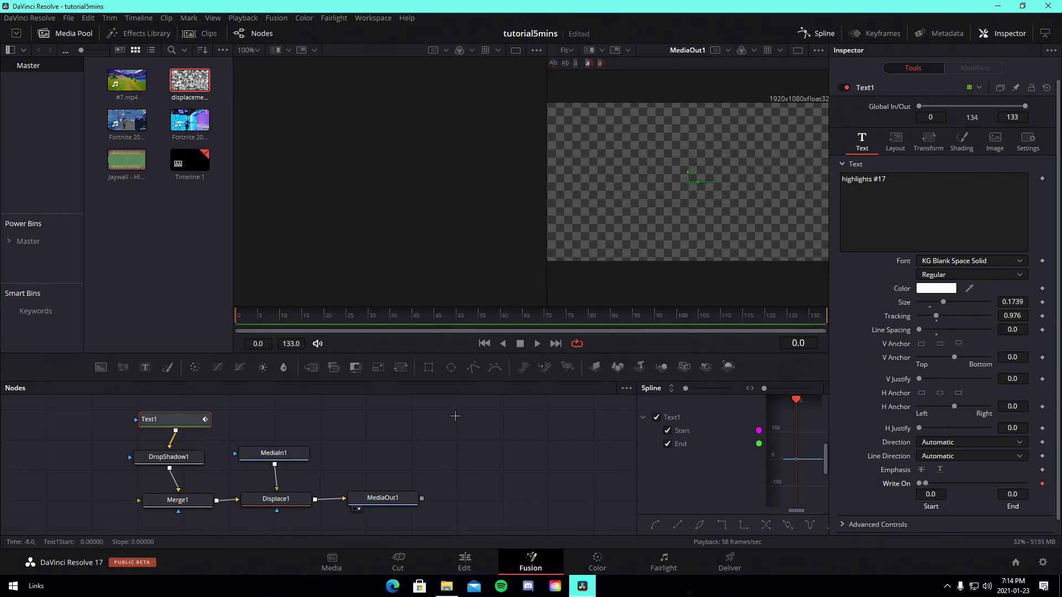
left_click_drag(253, 327, 321, 330)
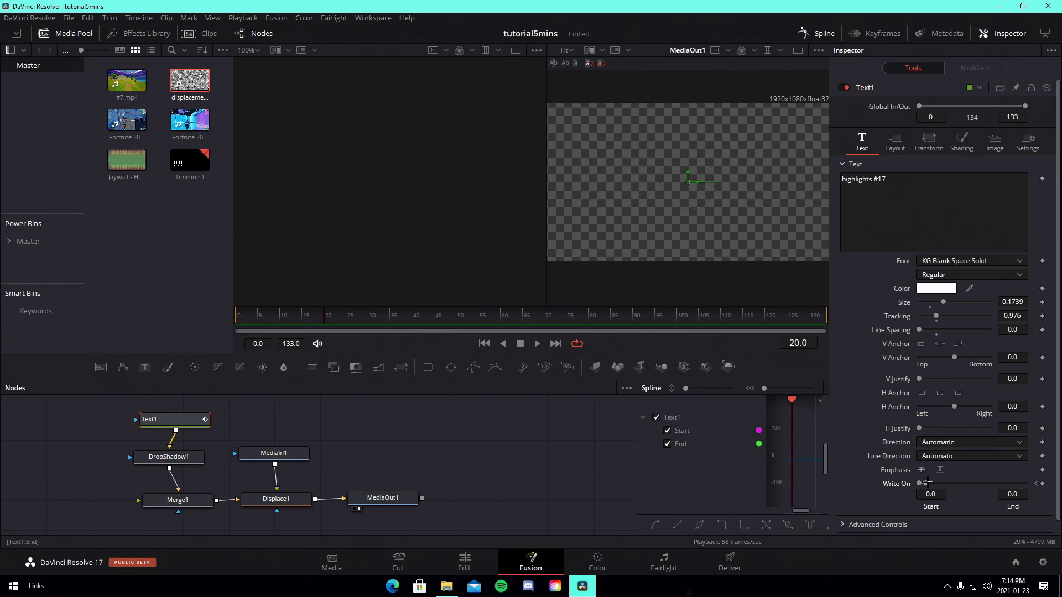
left_click_drag(925, 484, 1024, 484)
Raise Text1's Write On start near the last frame so the text erases, and preview the title in the edit timeline
left_click_drag(679, 315, 825, 315)
left_click_drag(919, 483, 1018, 484)
left_click_drag(812, 319, 736, 320)
key("shift+4")
left_click_drag(451, 294, 380, 294)
key("space")
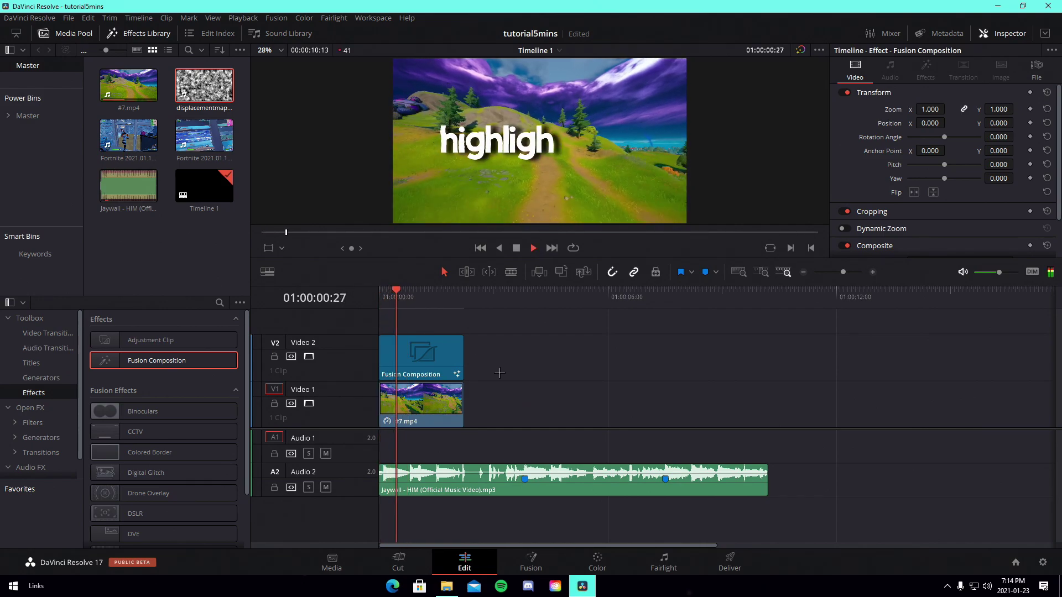
key("space")
Reopen the title in Fusion at a frame showing the text and slightly reduce Text1's size
left_click(389, 293)
left_click(530, 563)
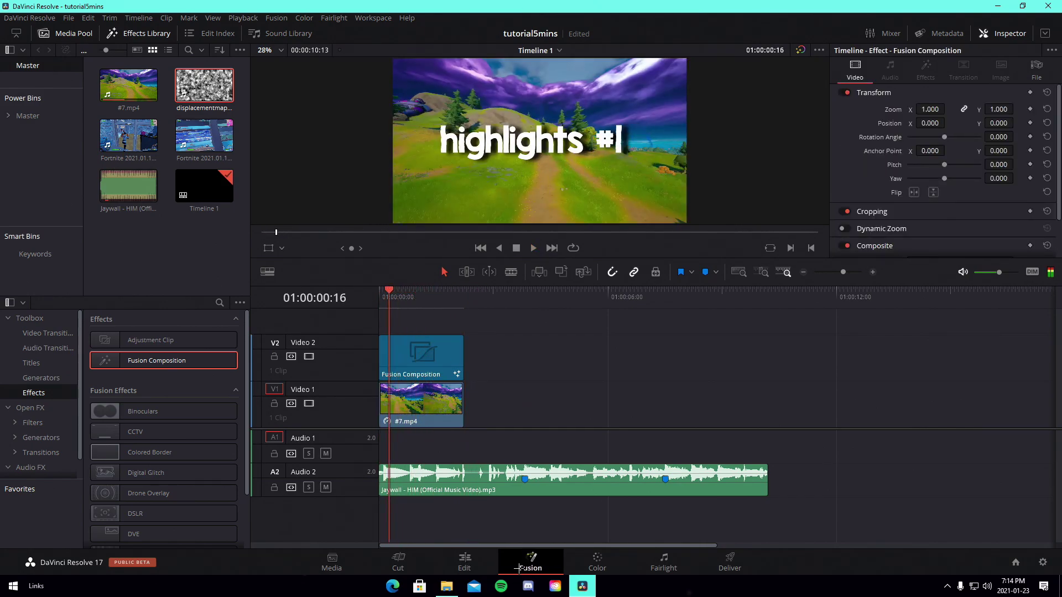
left_click(185, 420)
left_click_drag(1013, 304, 1000, 305)
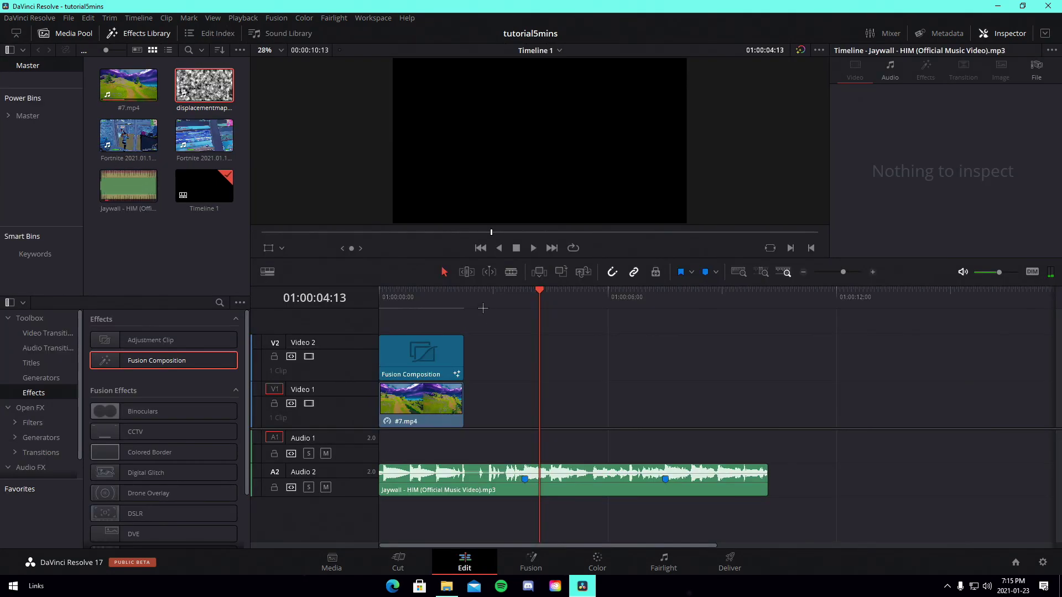
Place the Fortnite 2021.01.19 gameplay clip on Video 1 and trim it around the first song marker at 01:00:03:49
left_click(524, 294)
left_click_drag(204, 136, 524, 397)
left_click_drag(604, 405, 566, 405)
left_click_drag(487, 403, 729, 409)
left_click_drag(811, 420, 590, 420)
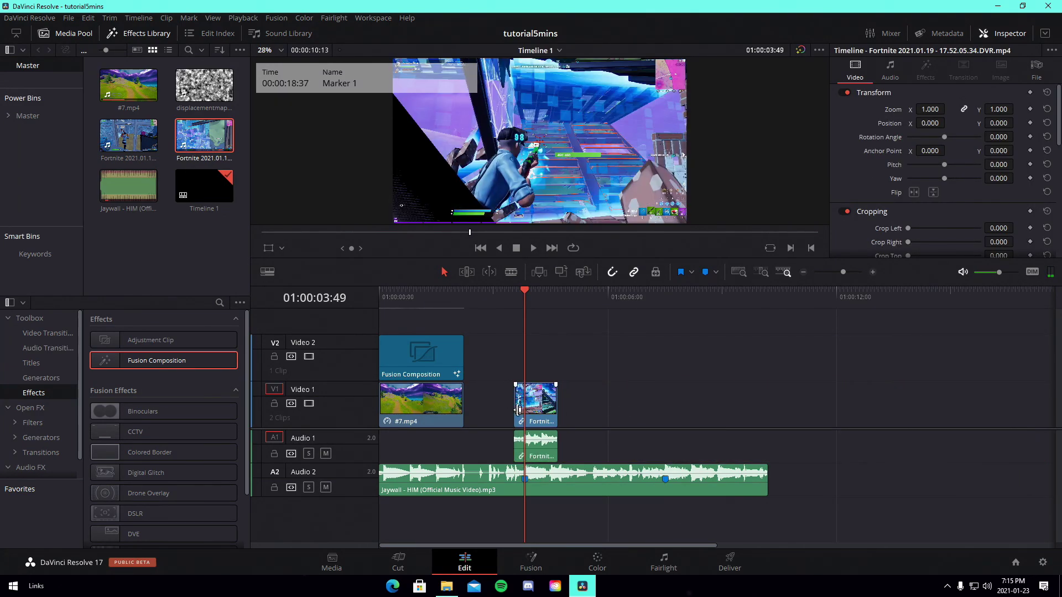
Extend the gameplay clip's start back to the end of #7.mp4 and lengthen its end slightly
left_click_drag(518, 409, 466, 410)
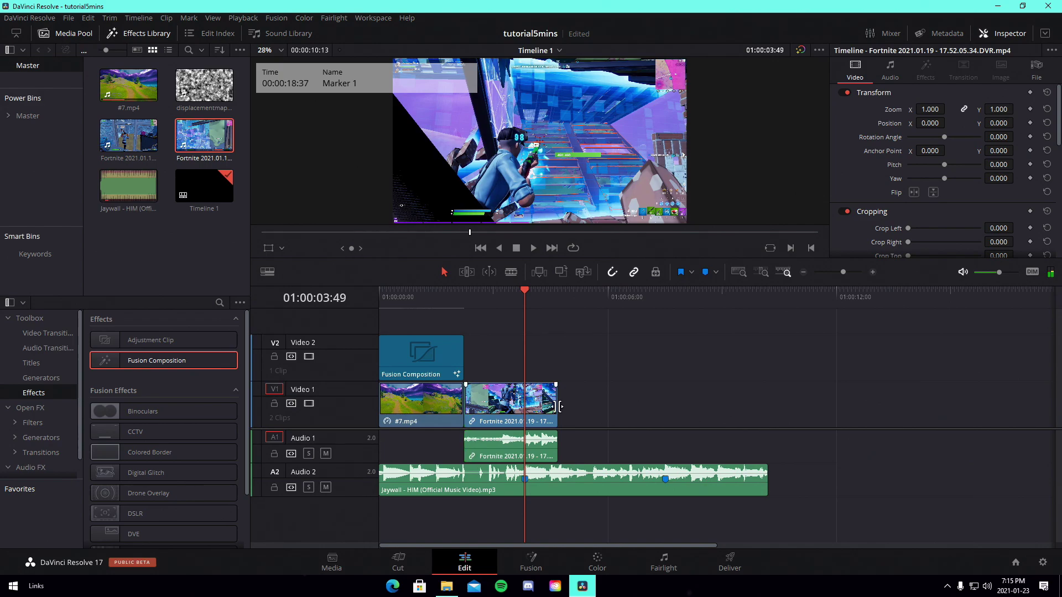
left_click_drag(559, 407, 572, 407)
scroll(517, 121, "up", 3)
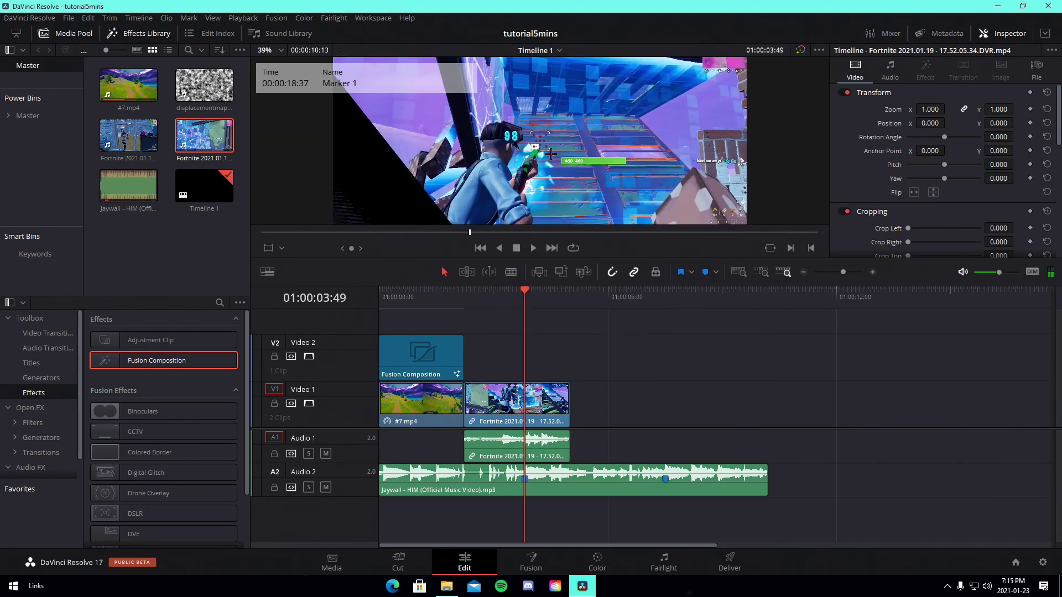
scroll(523, 169, "down", 1)
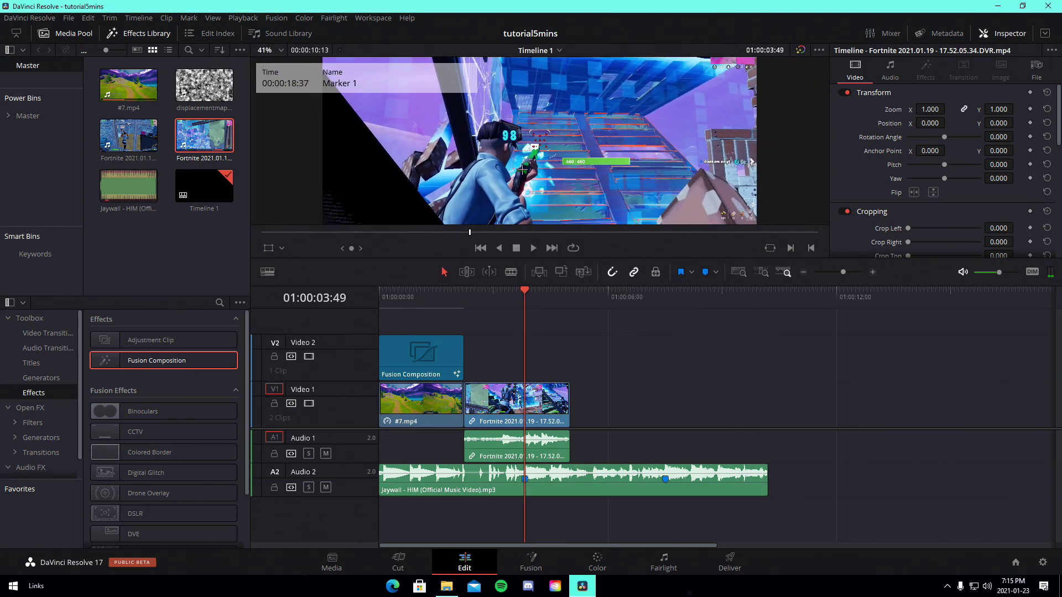
Unlink the gameplay clip's video from its audio and show the retime controls on the video
left_click_drag(843, 272, 848, 271)
scroll(620, 180, "down", 2)
scroll(620, 180, "up", 1)
right_click(744, 405)
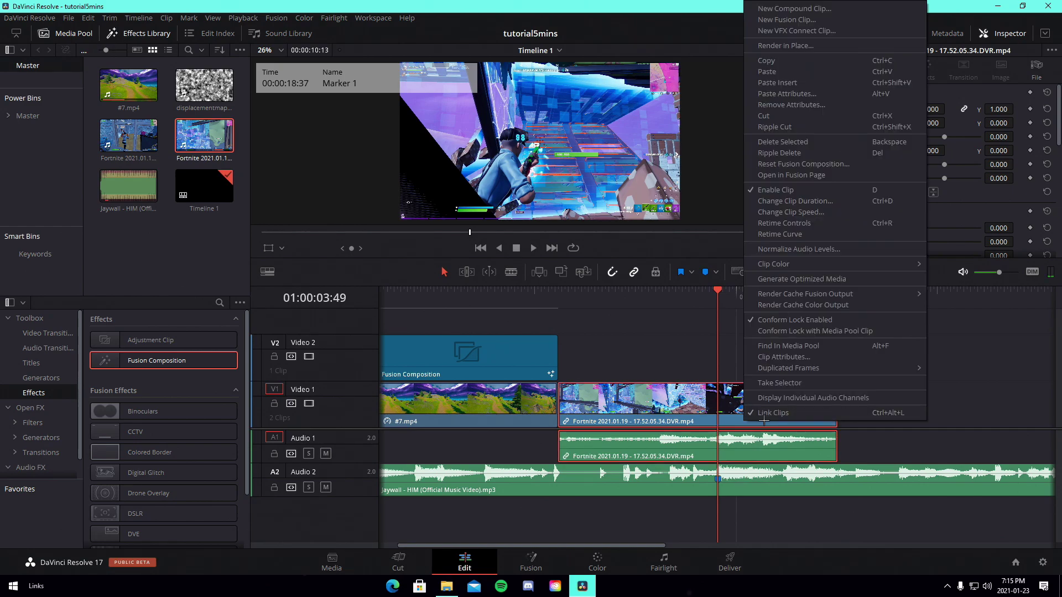
left_click(766, 413)
left_click(760, 356)
right_click(760, 398)
left_click(802, 246)
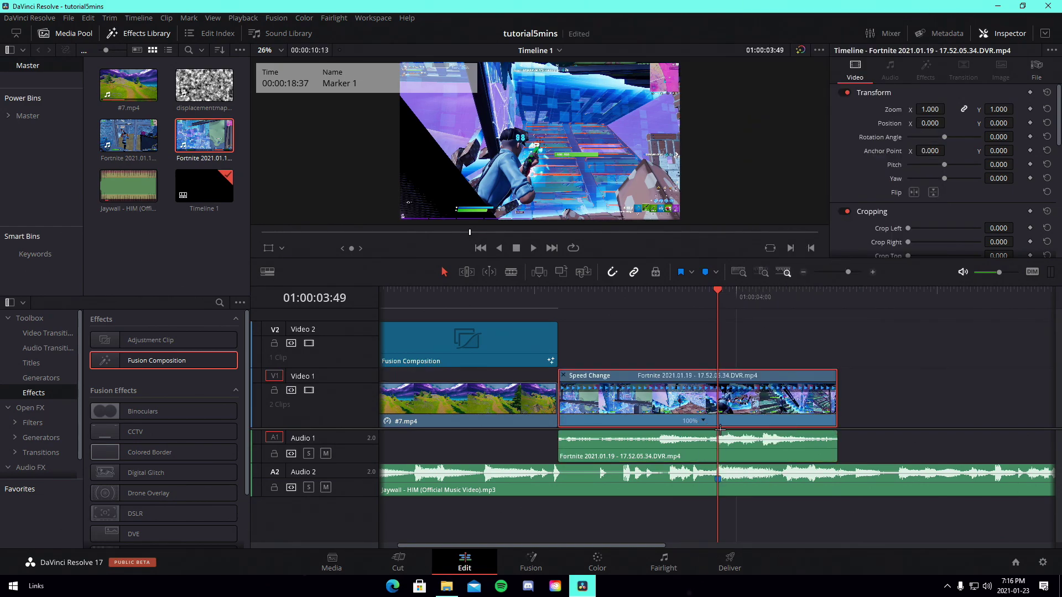
Add speed points to the gameplay clip at 01:00:03:49, 01:00:03:25 and 01:00:03:37
right_click(706, 421)
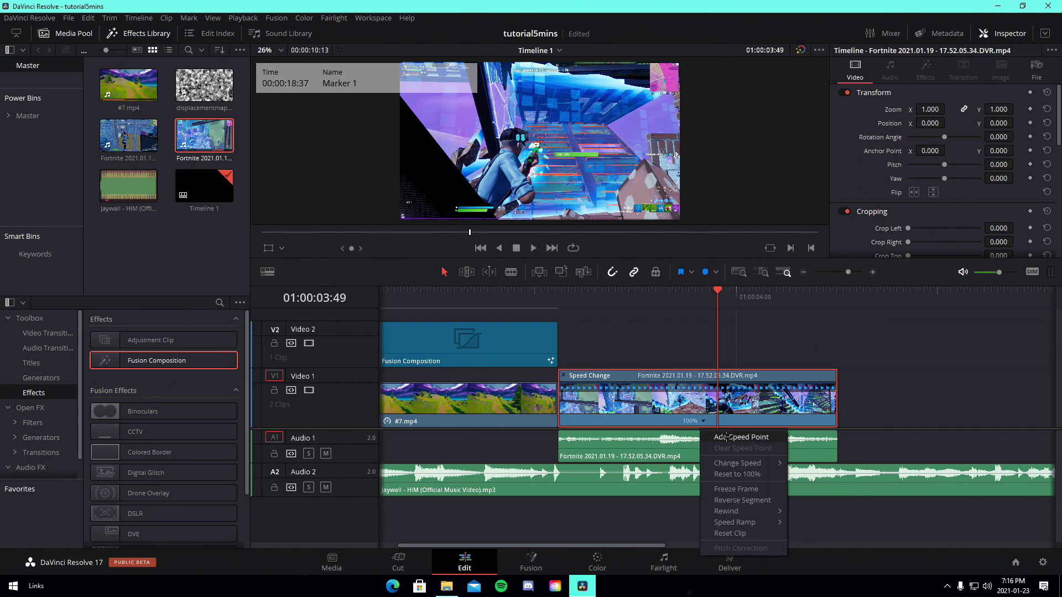
left_click(724, 435)
left_click_drag(699, 299, 679, 305)
right_click(647, 420)
left_click(666, 435)
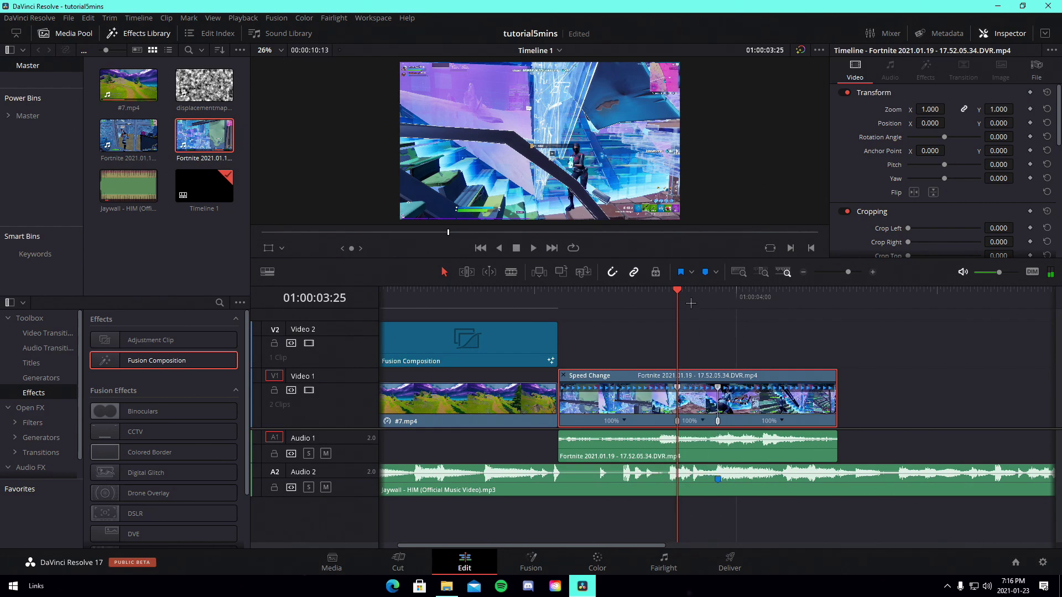
key("space")
right_click(703, 421)
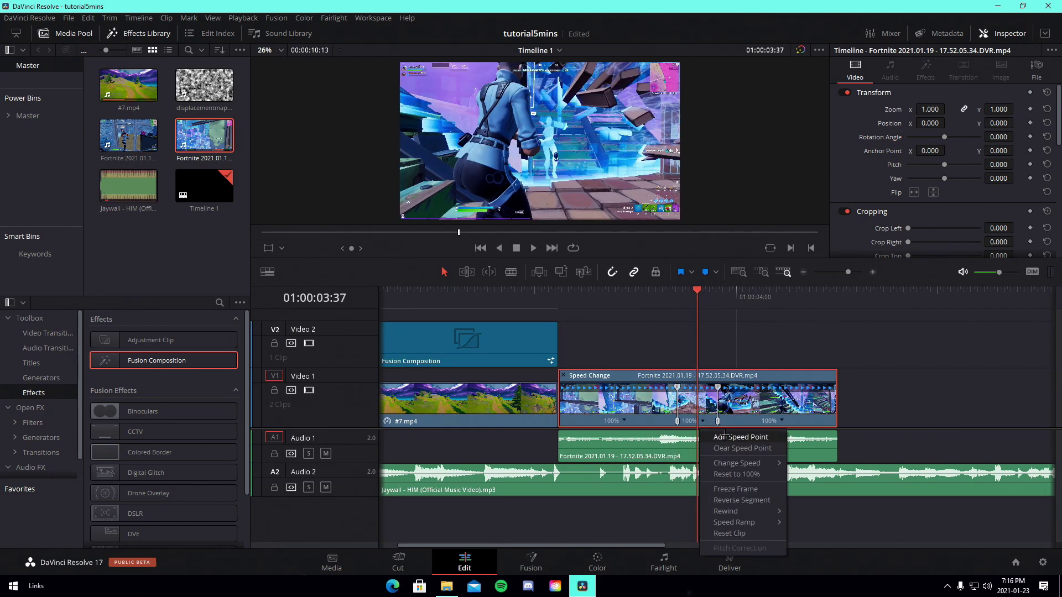
left_click(724, 435)
Set the speeds of the gameplay clip's three segments after the first speed point to 50%, 200% and 50%, in order
right_click(686, 422)
mouse_move(736, 462)
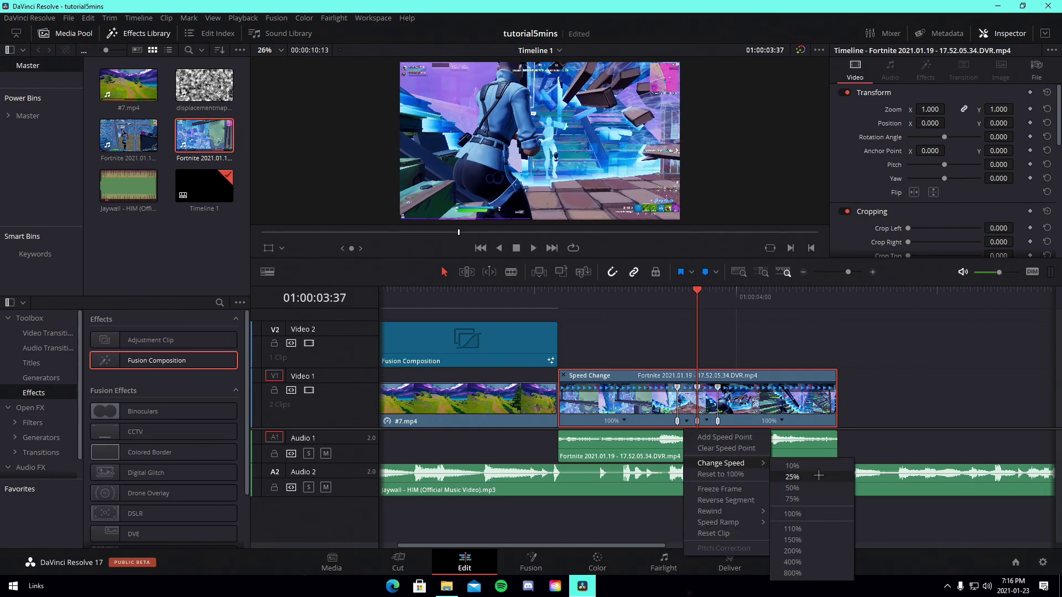
left_click(808, 481)
right_click(725, 423)
mouse_move(774, 462)
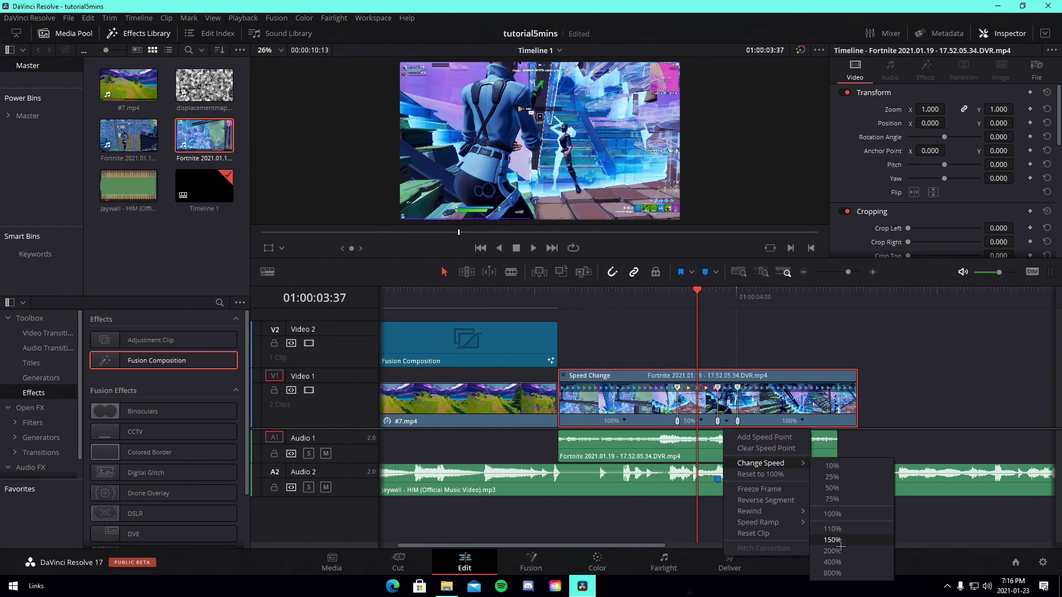
left_click(849, 545)
right_click(795, 421)
mouse_move(845, 466)
left_click(923, 487)
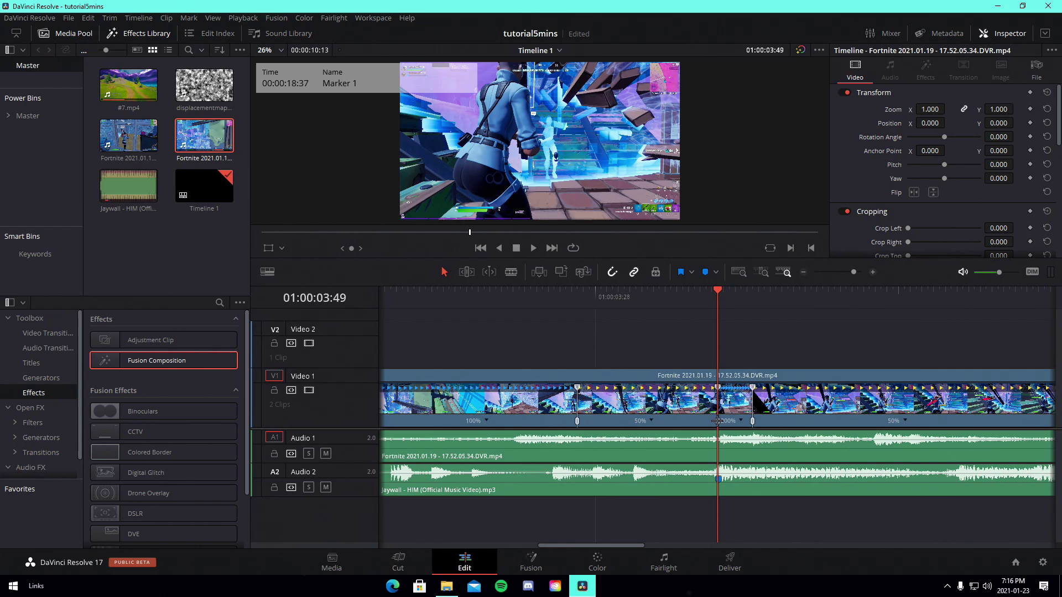
Adjust the position of the gameplay clip's middle speed point and check the speed ramp along the timeline
mouse_move(718, 422)
left_mouse_down()
mouse_move(670, 421)
mouse_move(730, 421)
left_mouse_up()
left_click_drag(648, 304, 532, 312)
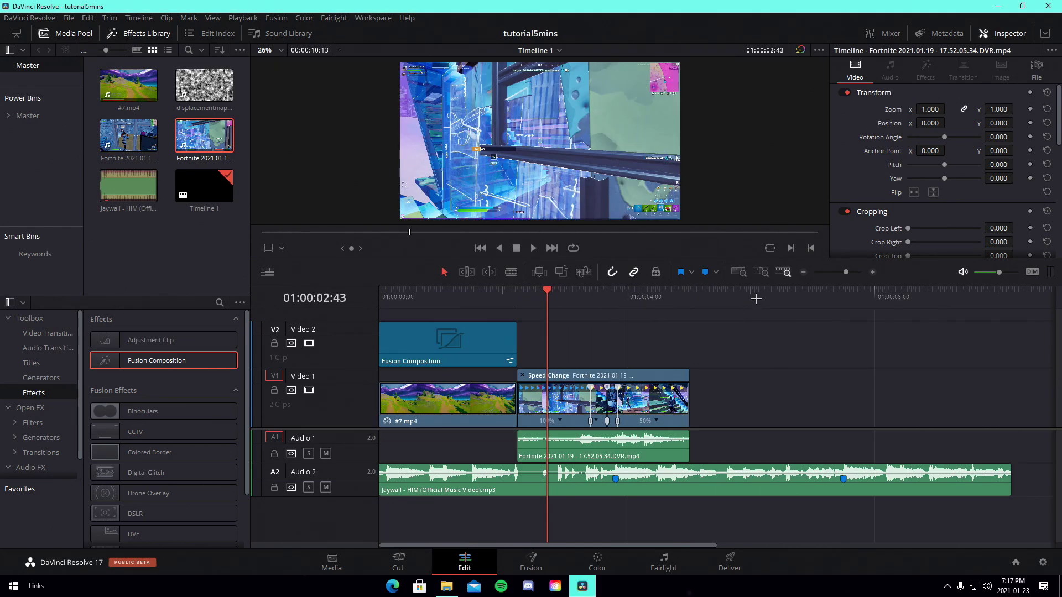
left_click_drag(757, 298, 844, 302)
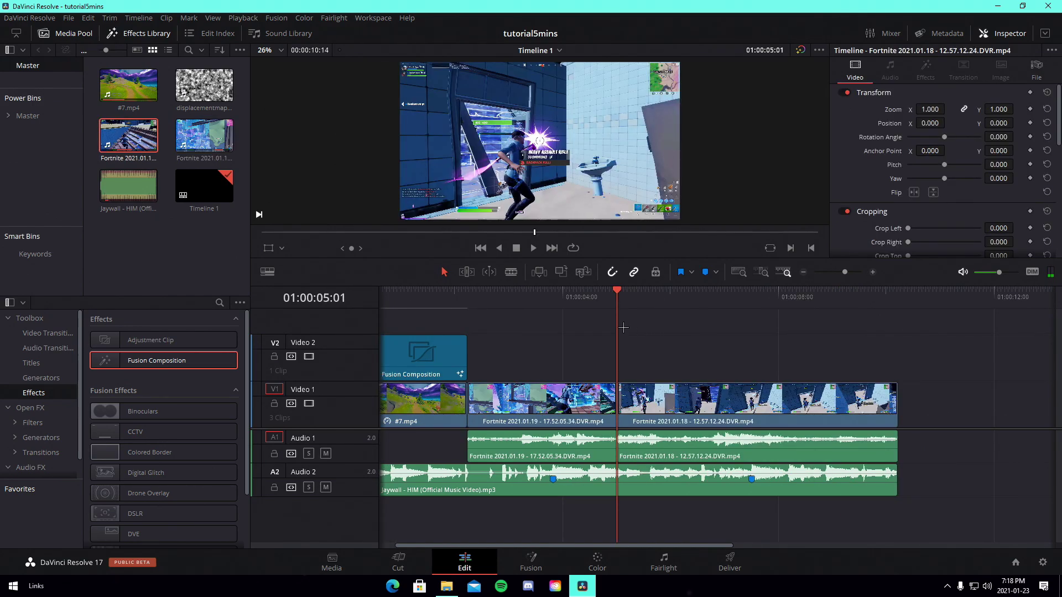
Add an adjustment clip on Video 2 at 01:00:03:49 and trim it to the end of the first gameplay clip
left_click_drag(566, 304, 541, 328)
left_click(555, 292)
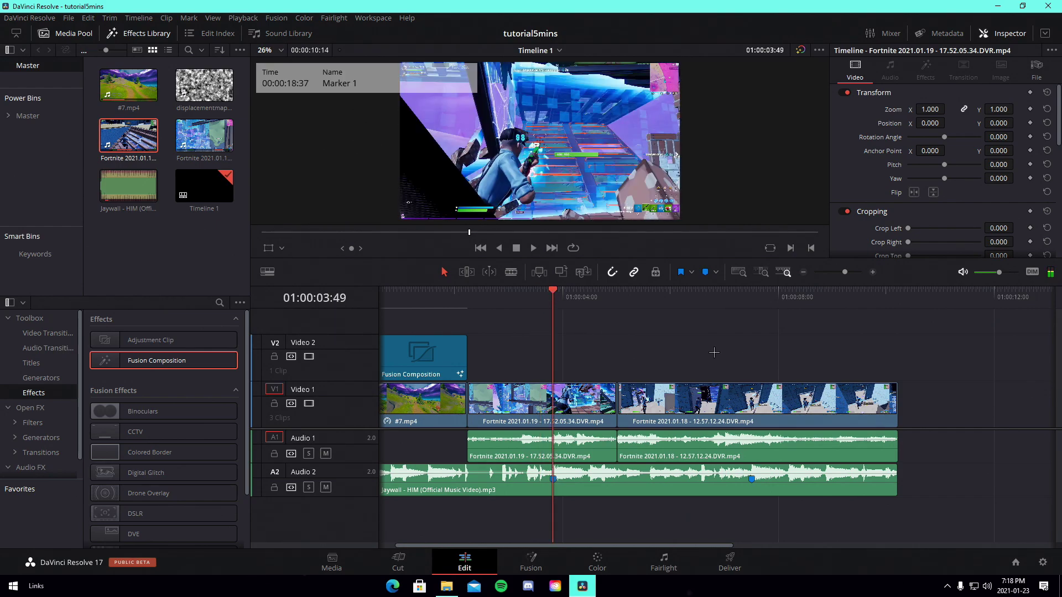
left_click_drag(148, 339, 558, 363)
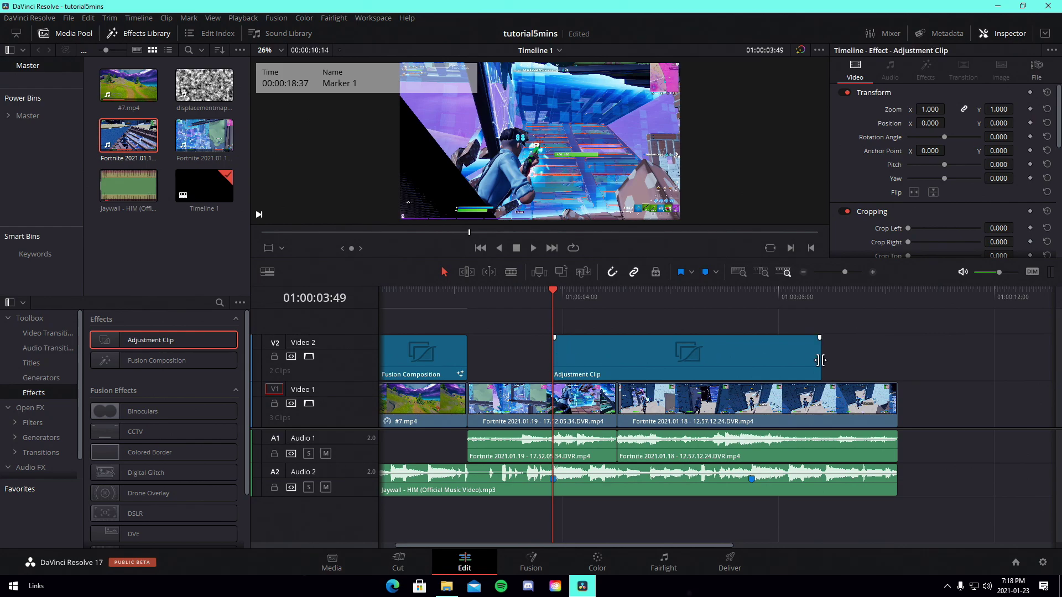
left_click_drag(819, 358, 615, 358)
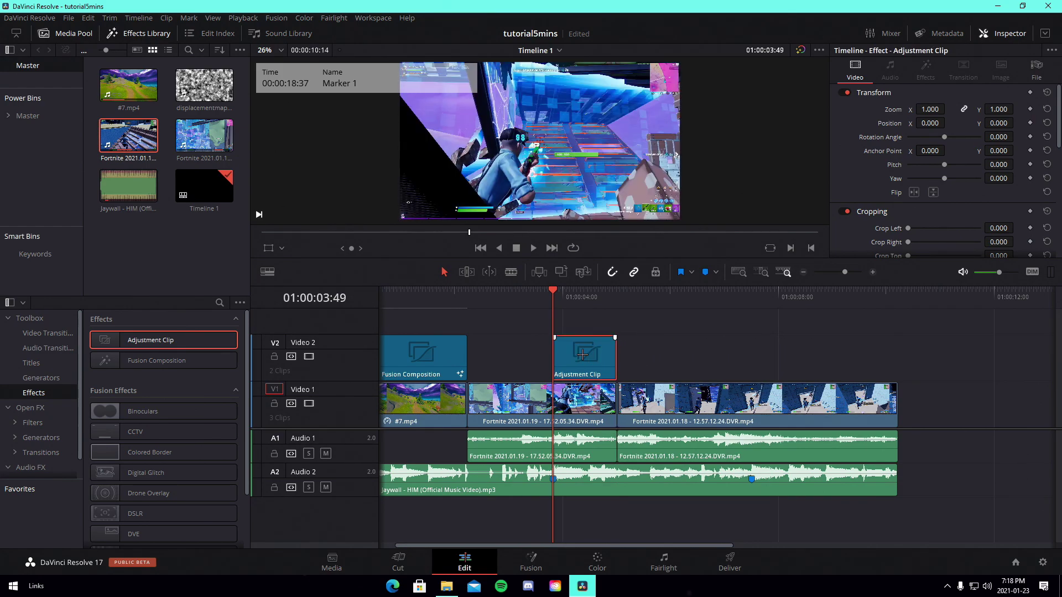
Bring the impact1noplugins.setting preset into the adjustment clip's Fusion composition and place its nodes below the main connection
left_click(445, 591)
left_click_drag(433, 106, 186, 512)
left_click(508, 488)
left_click_drag(508, 488, 430, 482)
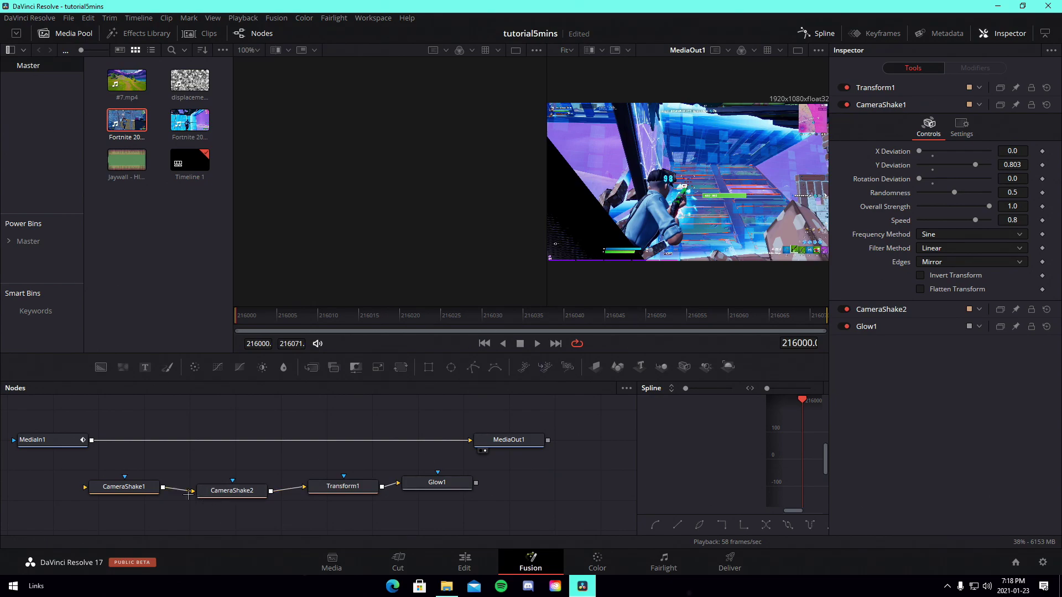
Route MediaIn1 into CameraShake1 and connect Glow1's output to MediaOut1
left_click_drag(123, 488, 140, 484)
left_click_drag(459, 441, 107, 484)
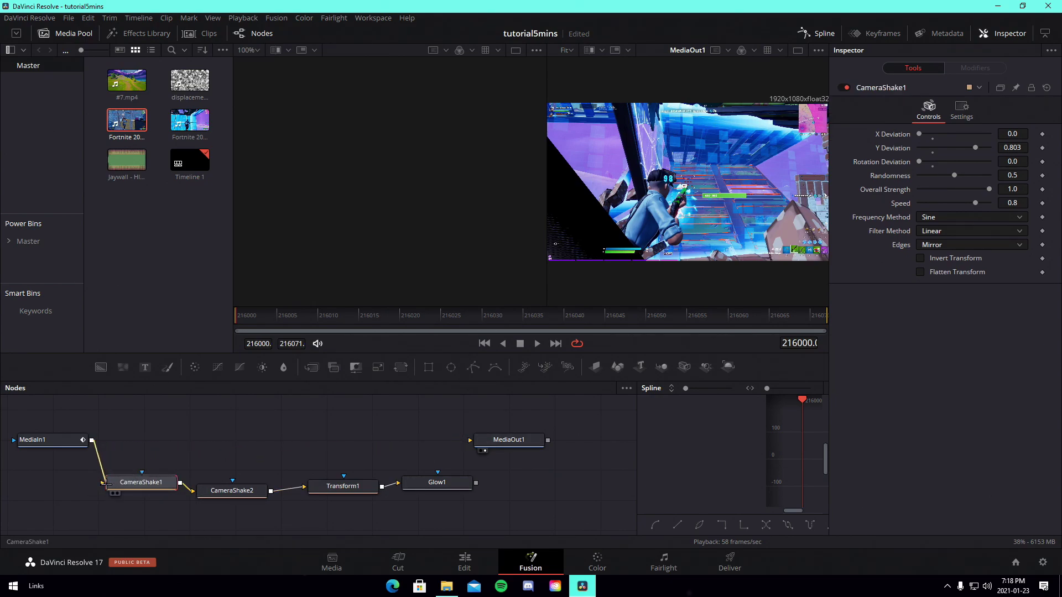
left_click_drag(508, 440, 524, 450)
left_click_drag(476, 483, 486, 451)
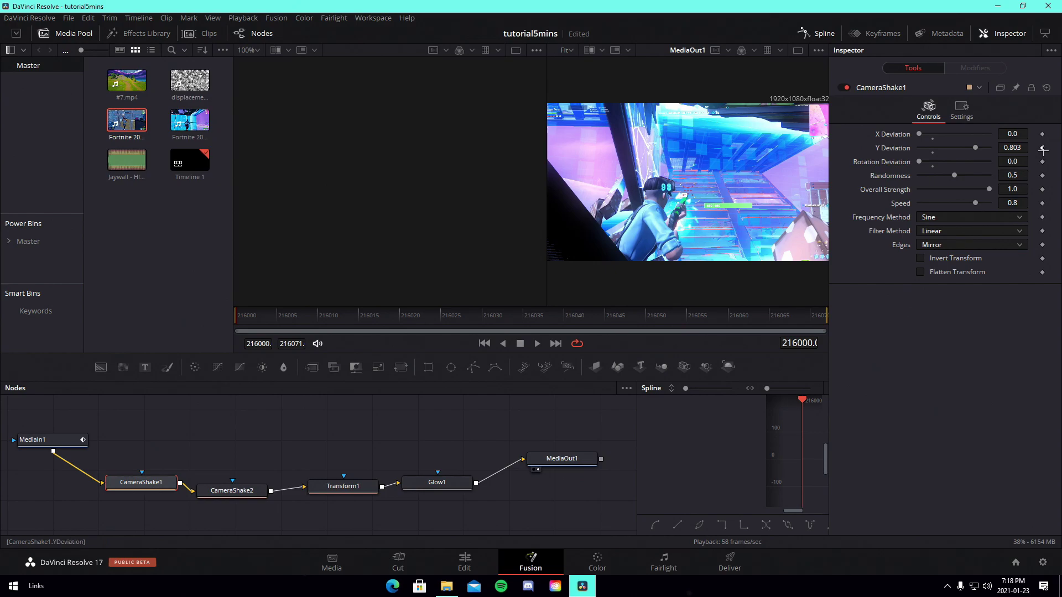
Animate CameraShake1's overall strength from 1.0 at frame 216000 to its minimum at 216010, and keyframe CameraShake2's at 0.567 on frame 216000
left_click(1042, 188)
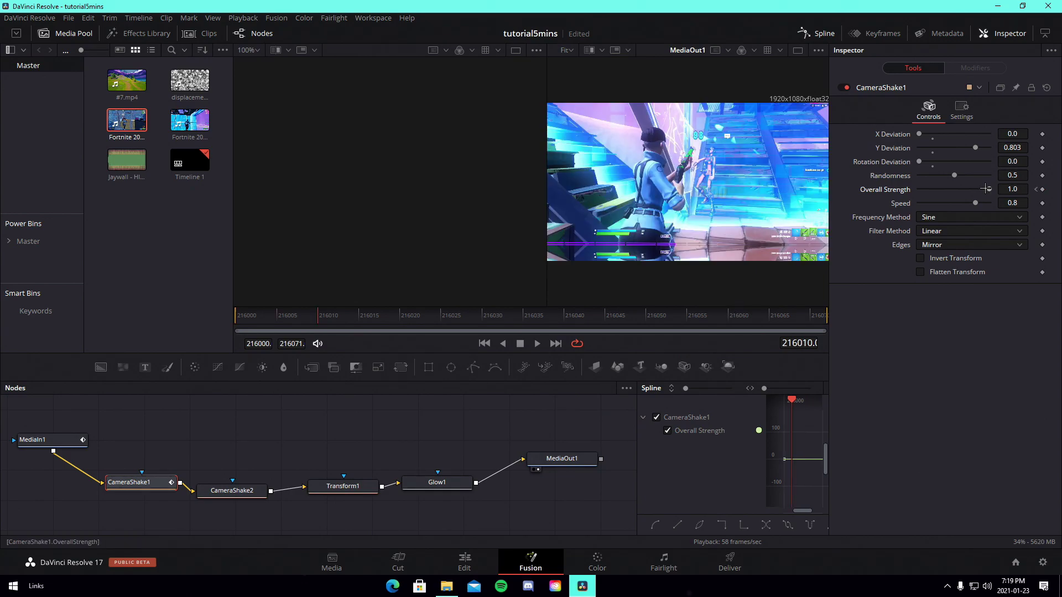
left_click_drag(985, 189, 918, 189)
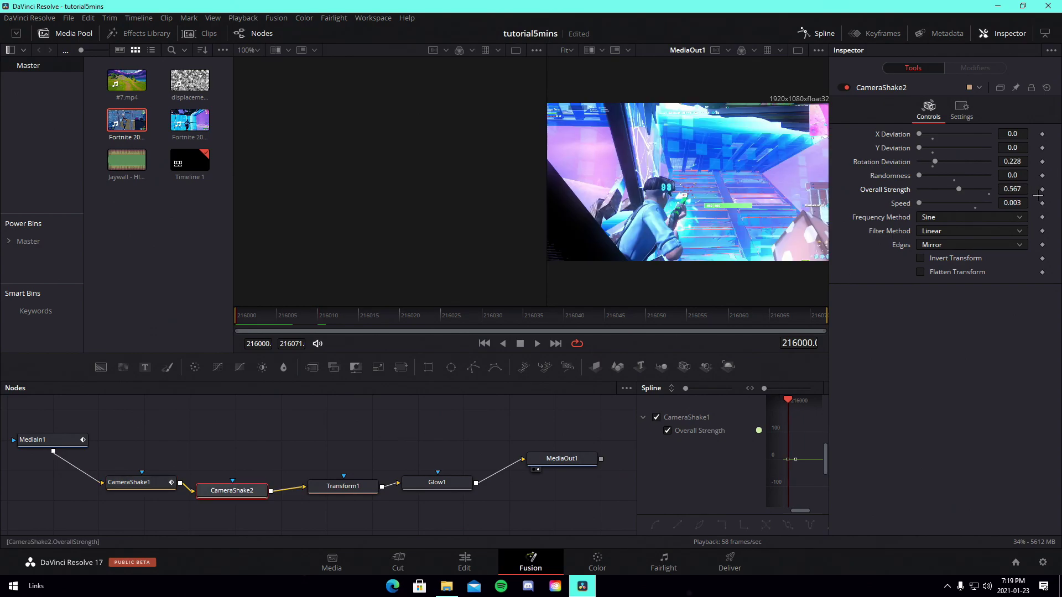
left_click(1041, 189)
left_click(807, 316)
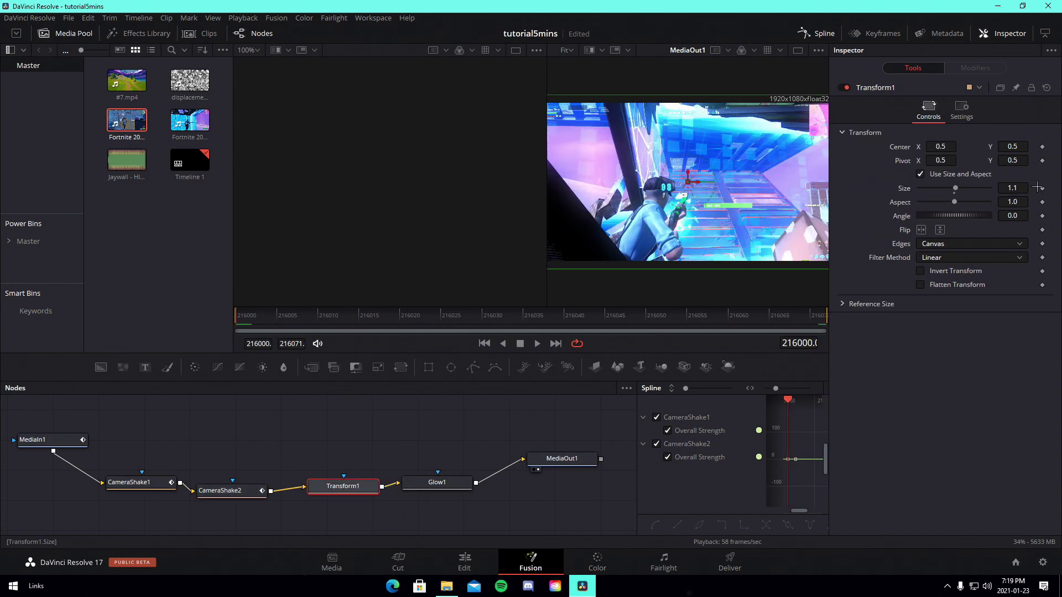
Keyframe Transform1's size at 1.1 on frame 216000, and animate Glow1's brightness from 0.323 there to its minimum at 216071
left_click(1043, 189)
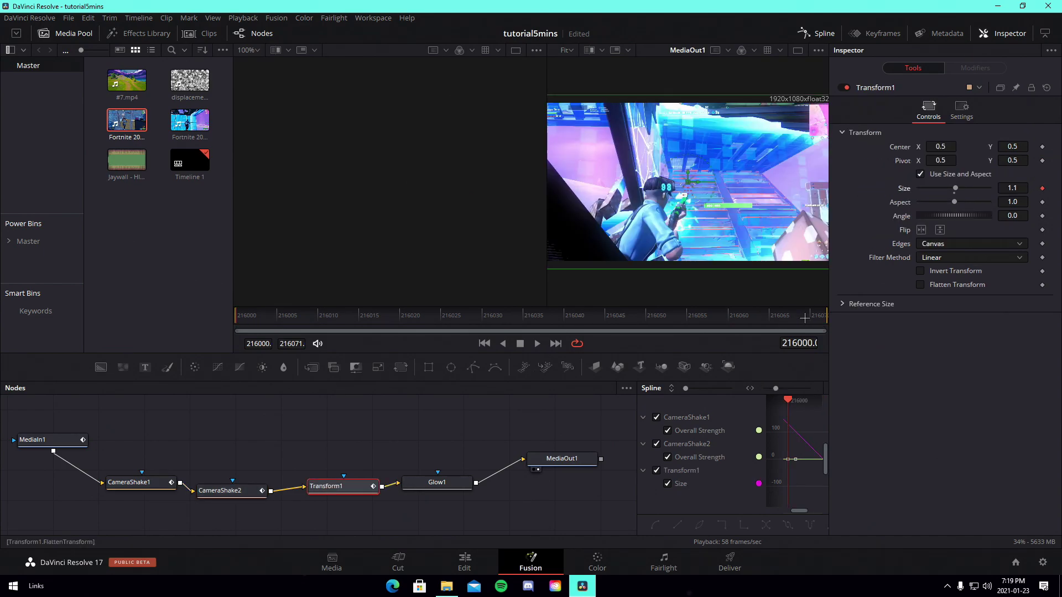
left_click(804, 316)
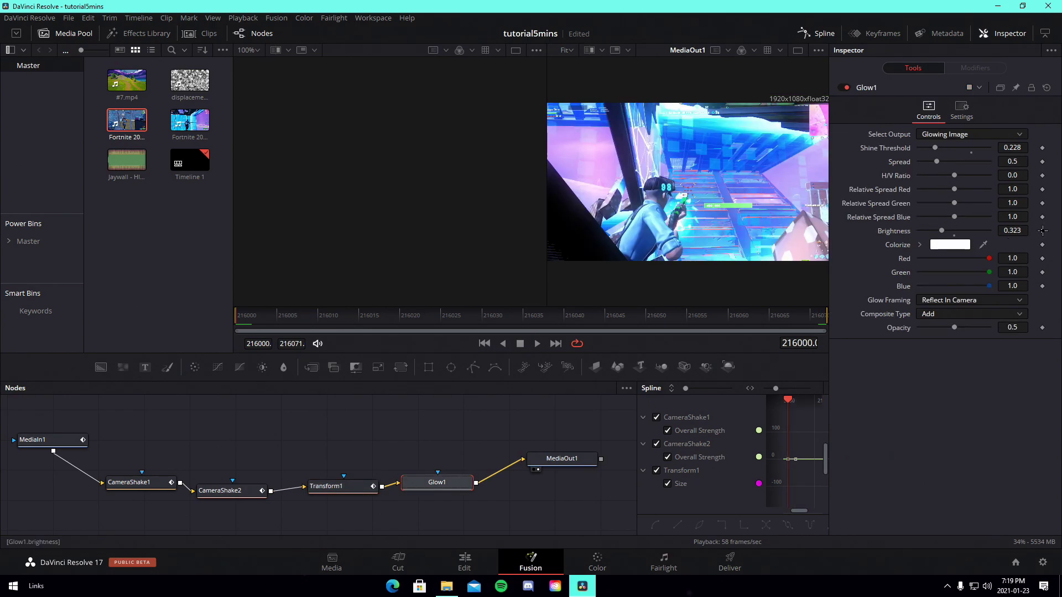
left_click(1042, 230)
left_click(802, 317)
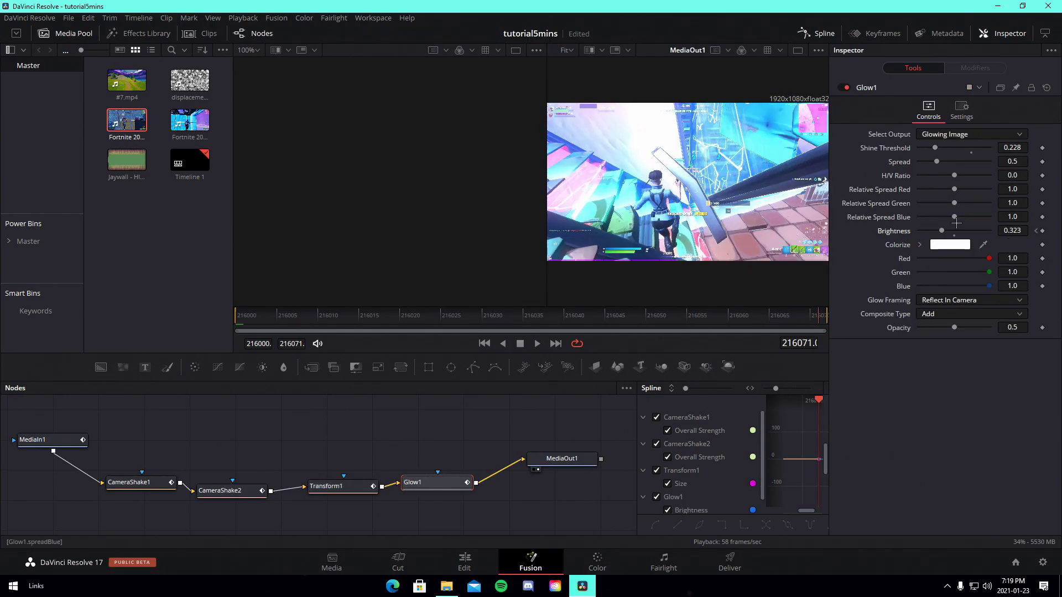
left_click(917, 230)
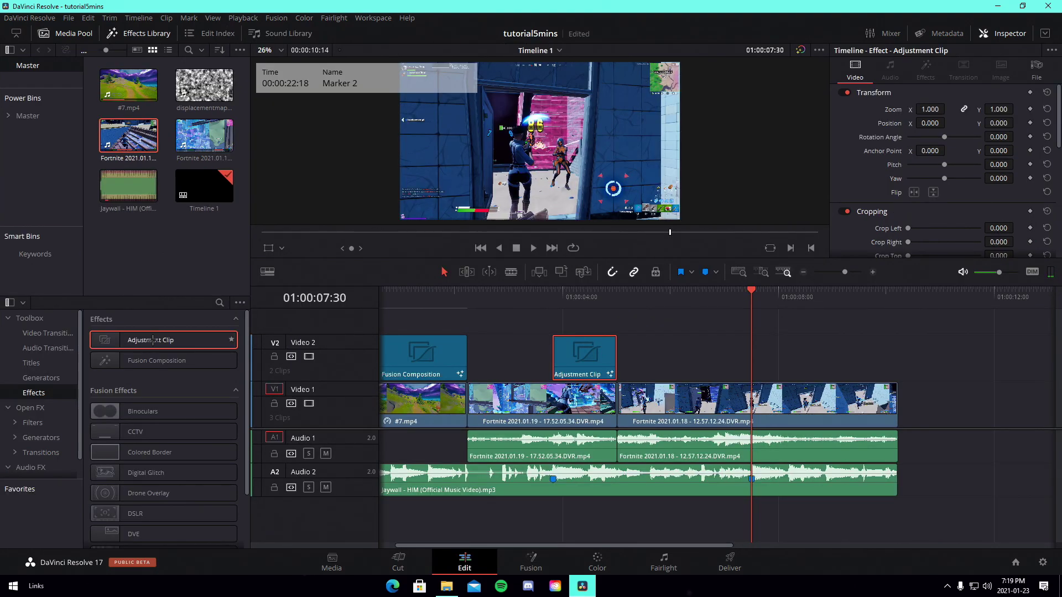
Add an adjustment clip on Video 2 at 01:00:07:30 and trim it to the end of the second gameplay clip
left_click_drag(153, 341, 755, 361)
left_click_drag(1019, 355, 897, 355)
Bring the impact2noplugins.setting preset into the second adjustment clip's Fusion composition and wire its nodes between MediaIn1 and MediaOut1
left_click(528, 556)
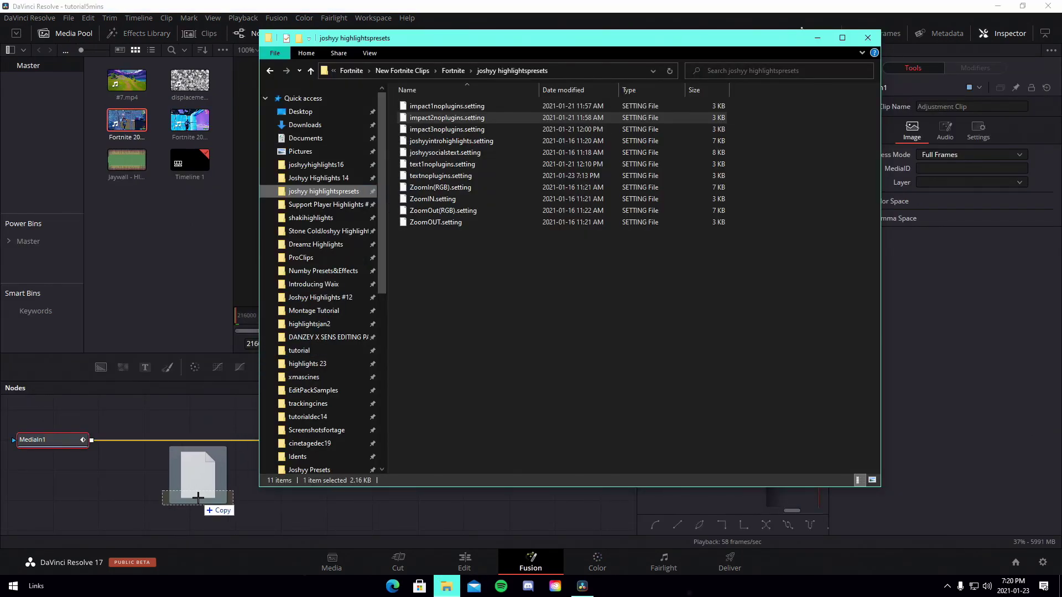
left_click_drag(190, 485, 148, 474)
left_click_drag(394, 441, 112, 476)
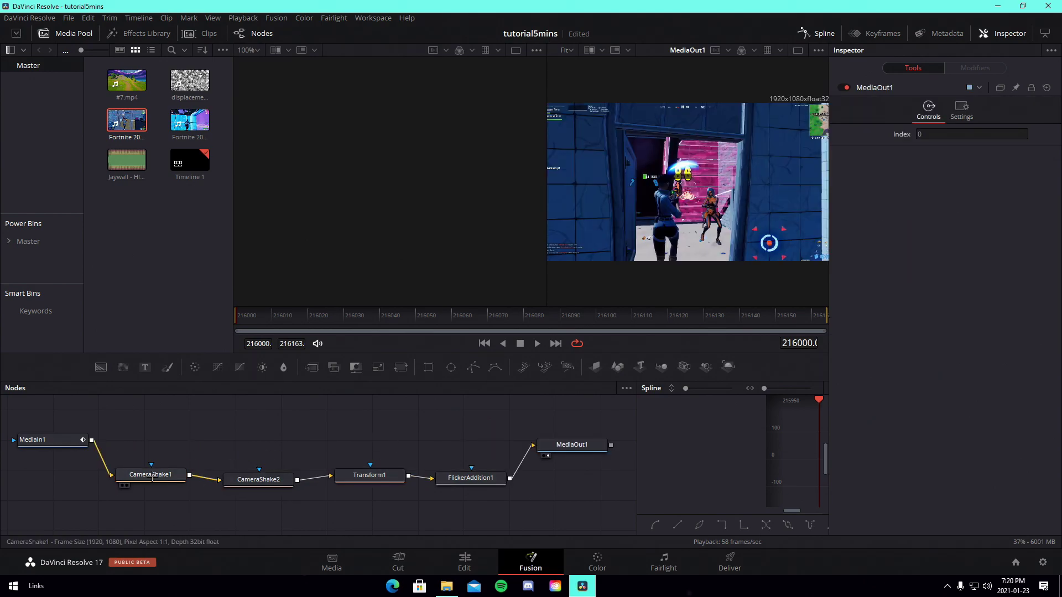
Animate CameraShake1's overall strength from 1.0 at frame 216000 down to its minimum at frame 216010
left_click(153, 476)
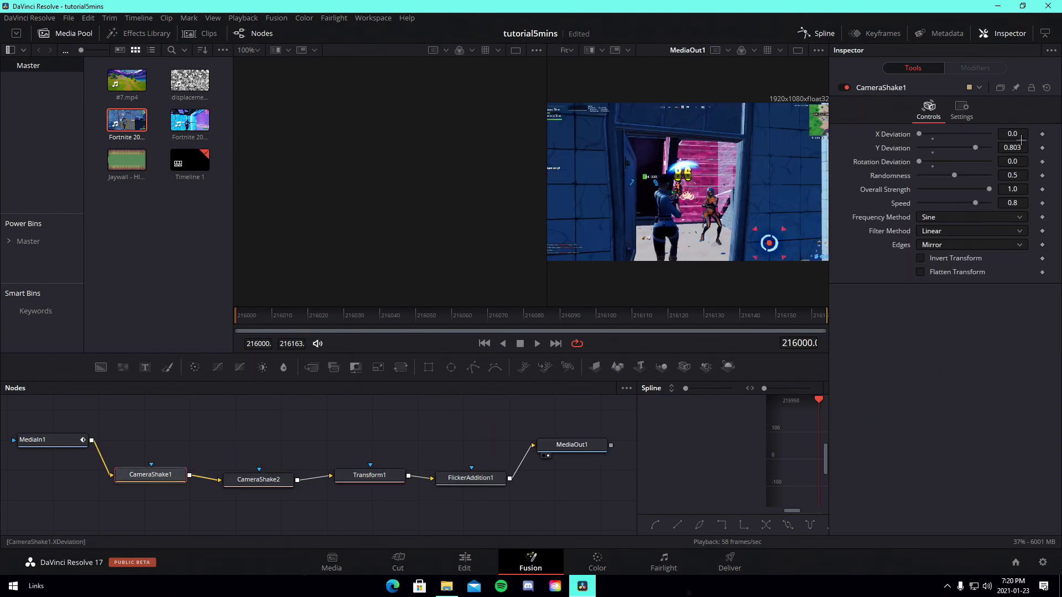
left_click(1042, 189)
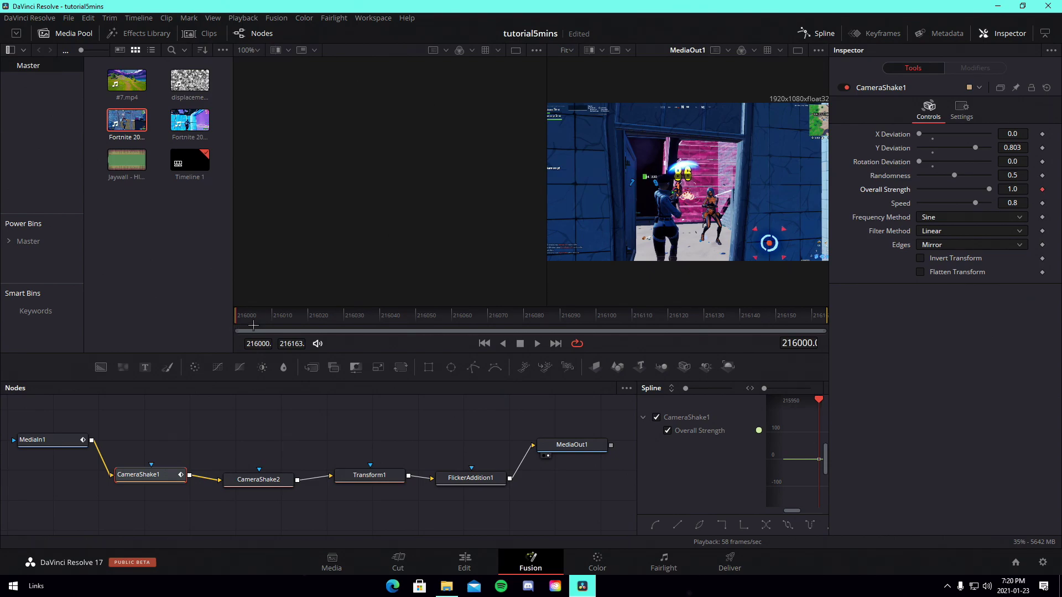
key("shift+Right")
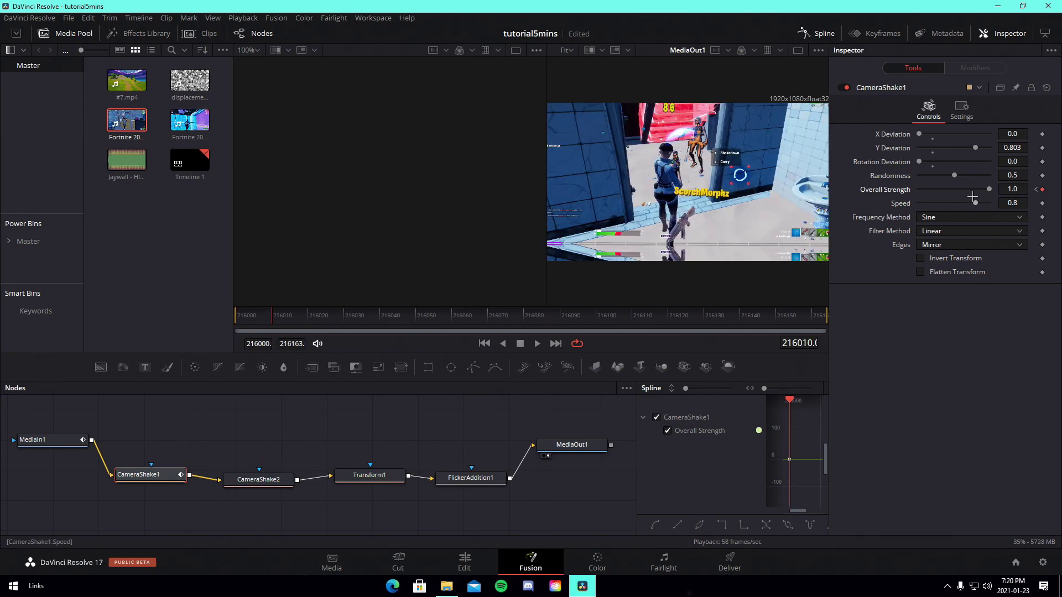
left_click_drag(989, 189, 918, 189)
Animate CameraShake2's overall strength from 0.567 at frame 216000 to 0.0 at frame 216163
left_click(259, 479)
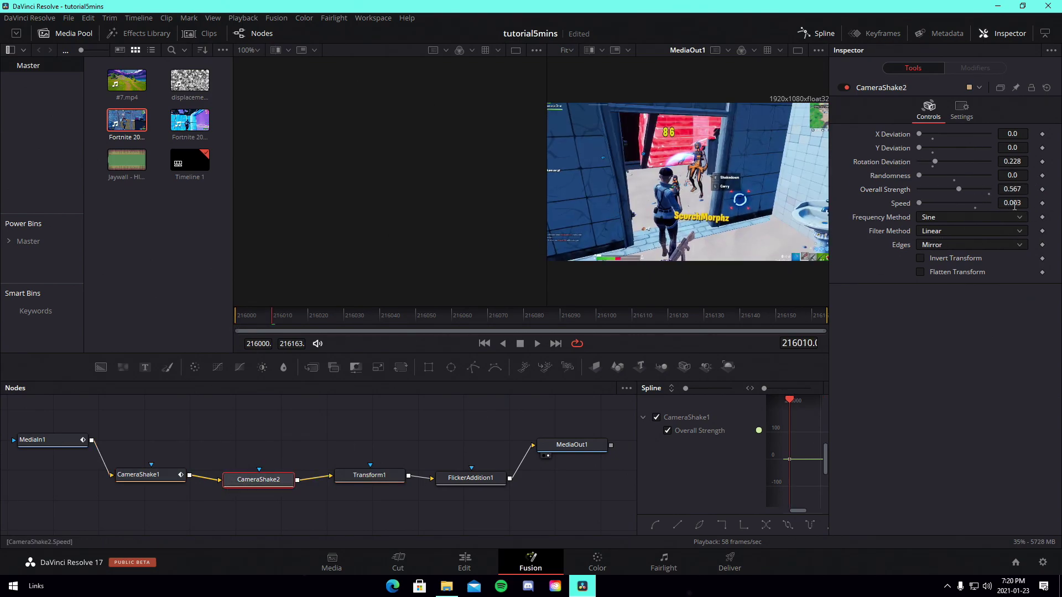
key("shift+Left")
left_click(1042, 190)
key("shift+Right")
Animate Transform1's size from 1.1 at frame 216000 to 1.0 at frame 216163
left_click(369, 475)
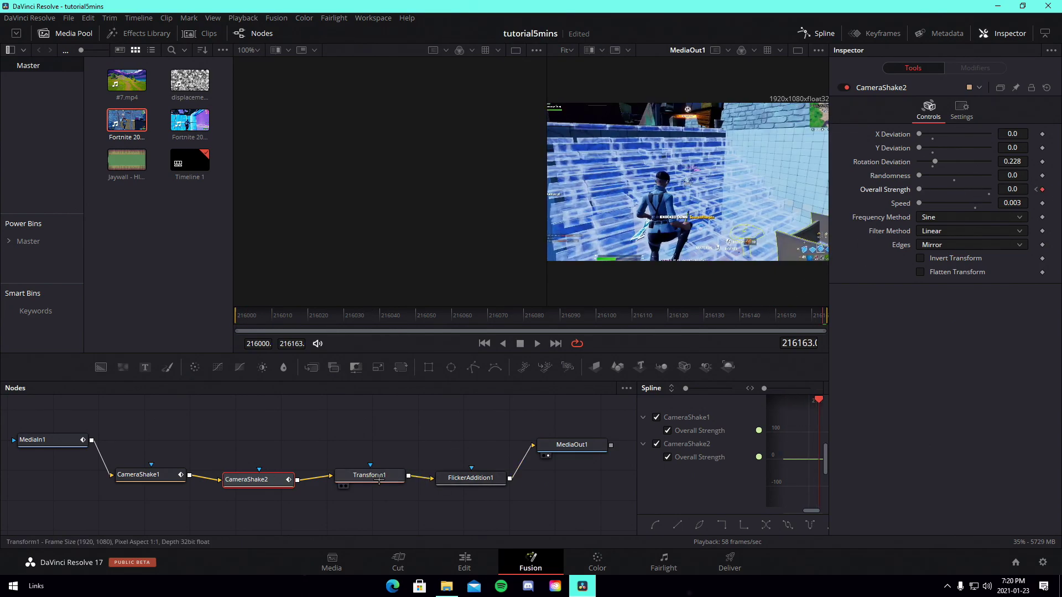
key("shift+Left")
left_click(1042, 188)
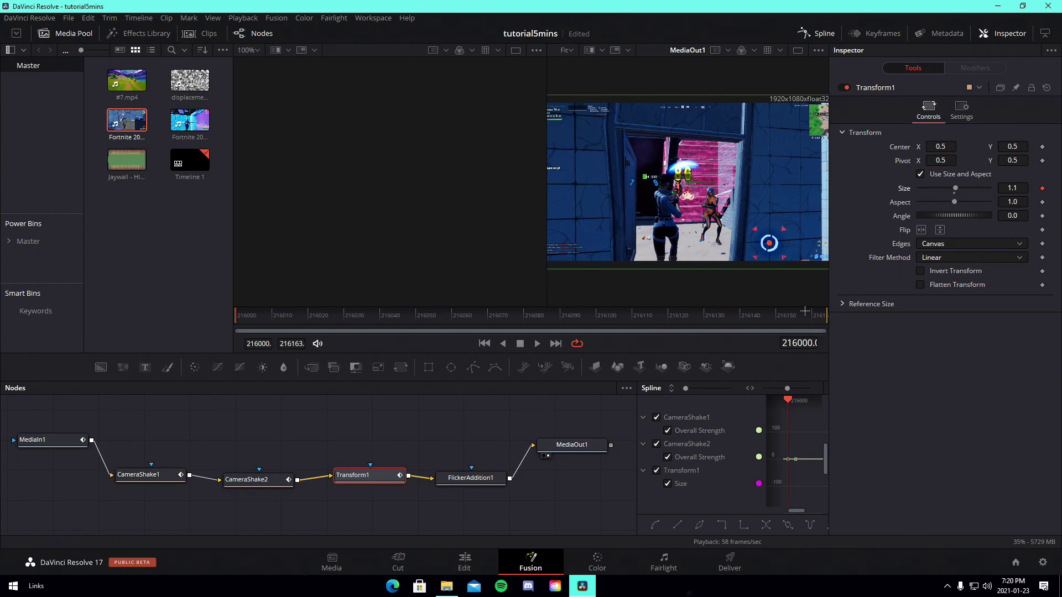
key("shift+Right")
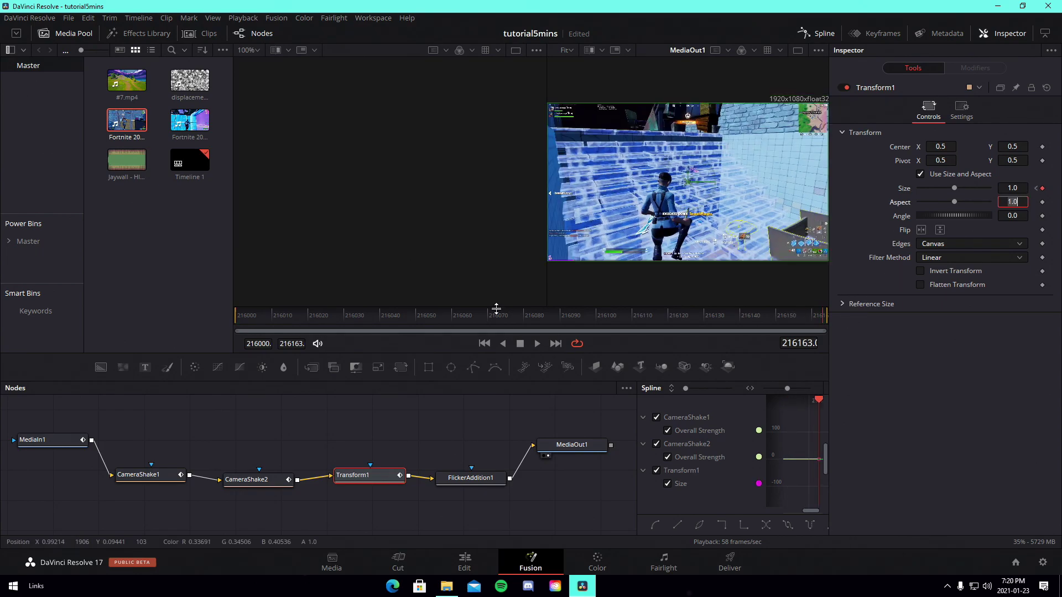
Keyframe FlickerAddition1's blend at 1.0 on frame 216000 and go to frame 216163 for its end keyframe
key("shift+Left")
left_click(471, 478)
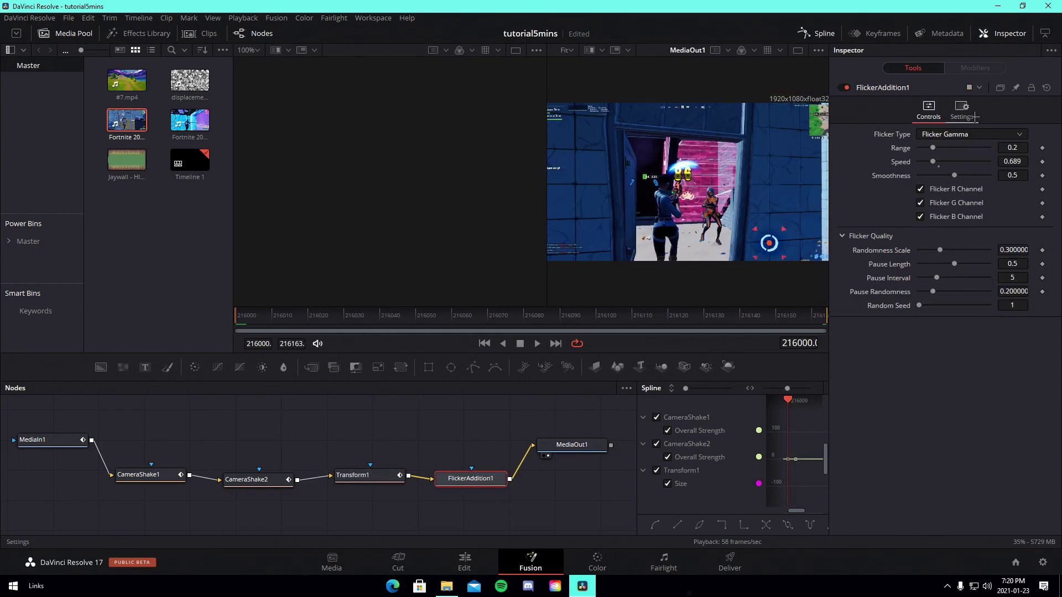
left_click(967, 109)
left_click(1041, 146)
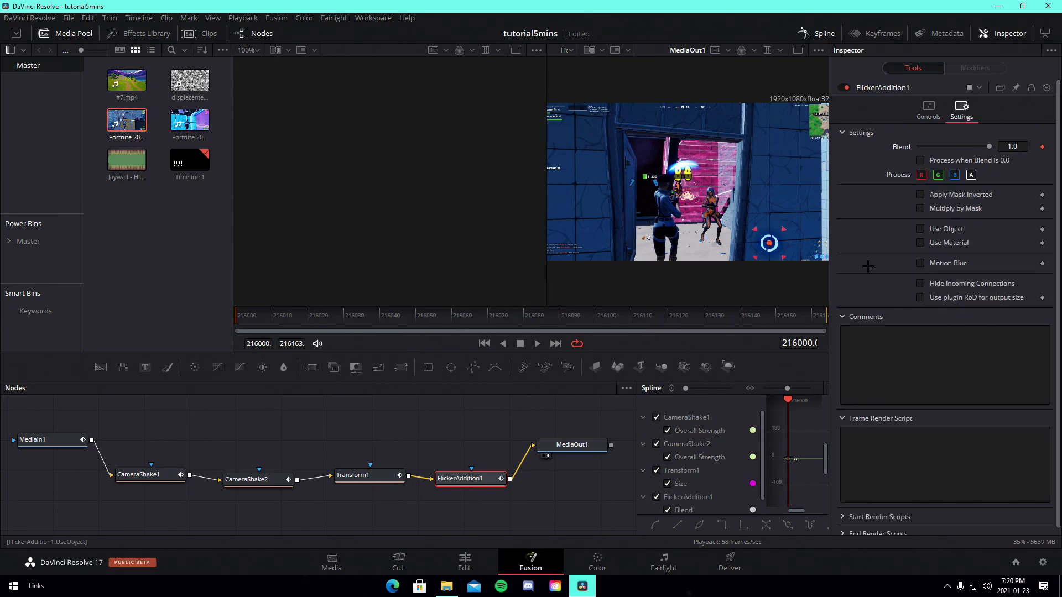
key("shift+Right")
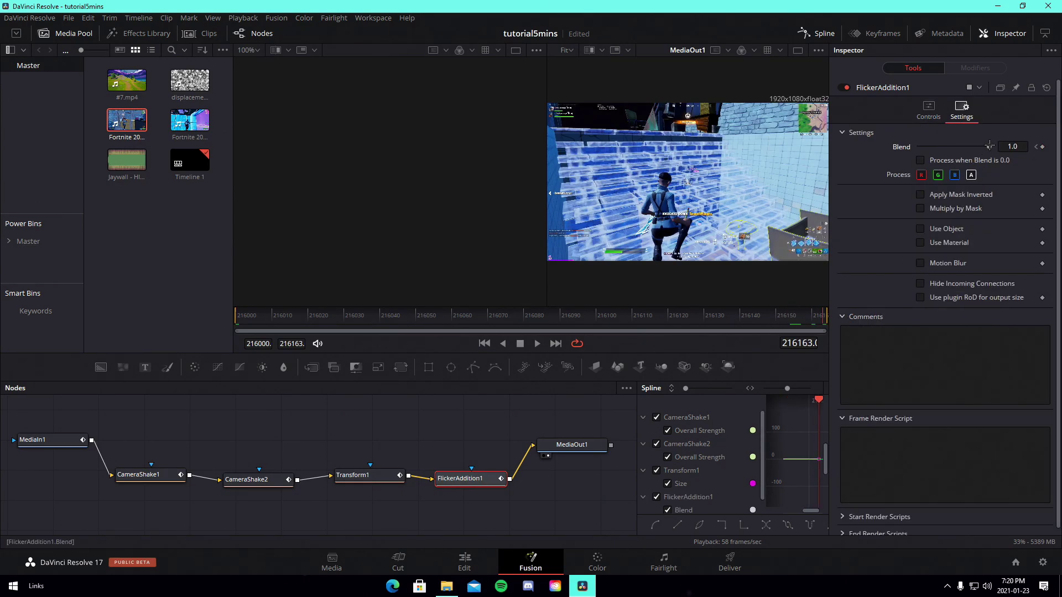